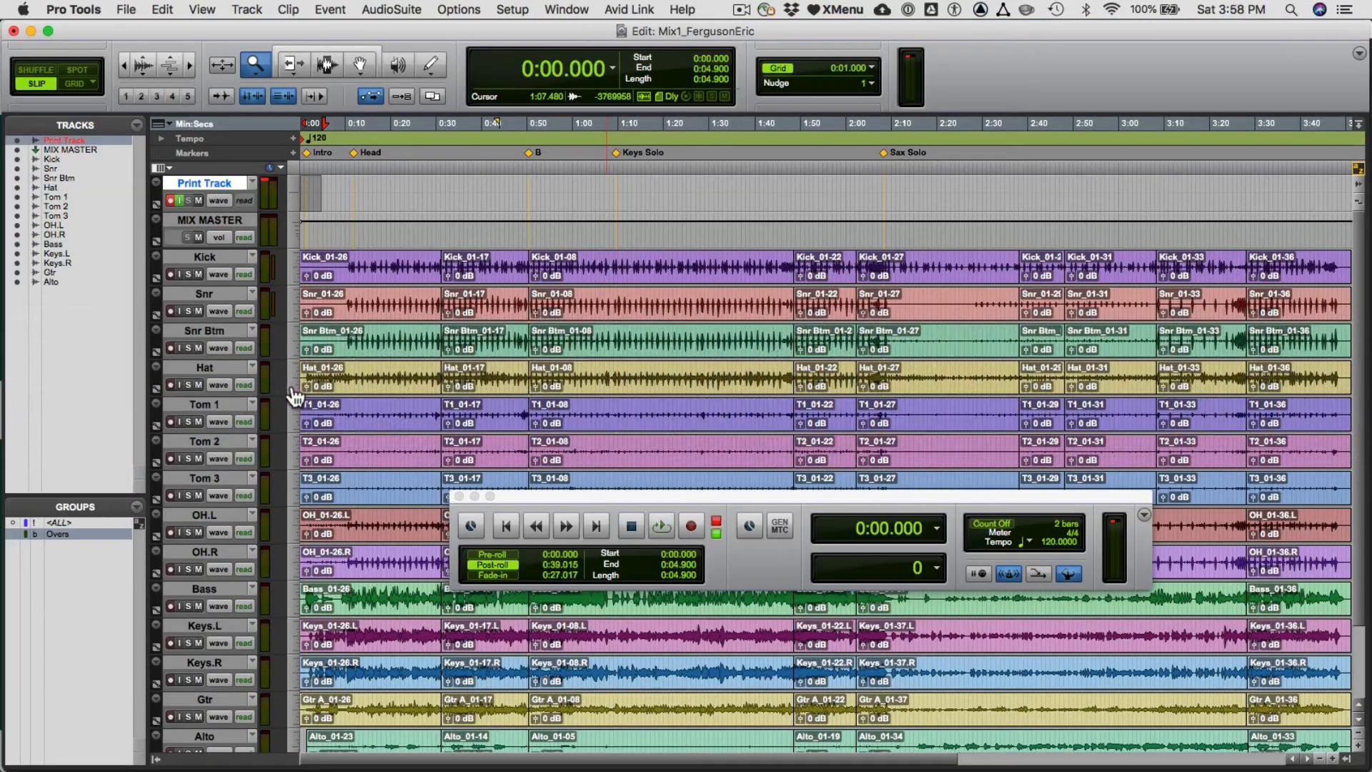
- Check the input monitoring, record arming and Mix Bus and Print routing of the Print Track and MIX MASTER in the mixer
key(super+equal)
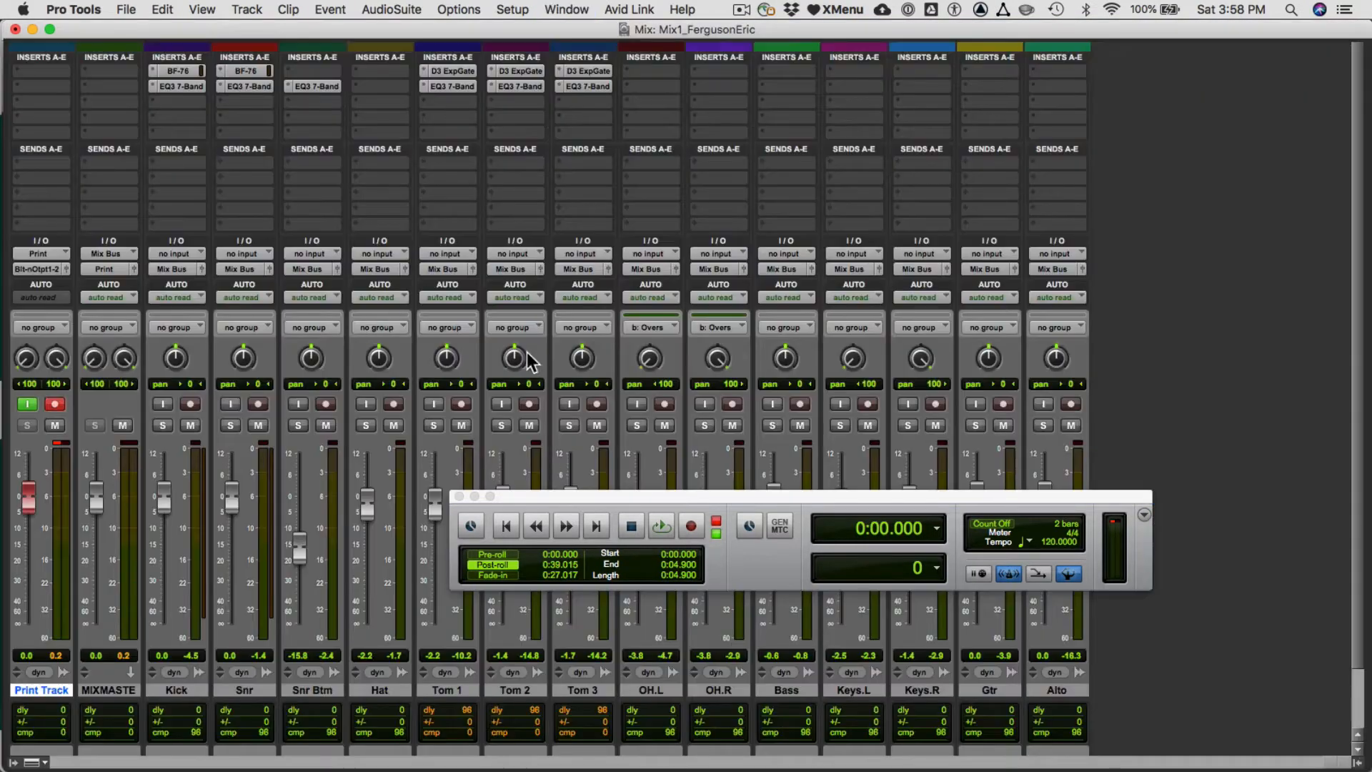
click(48, 404)
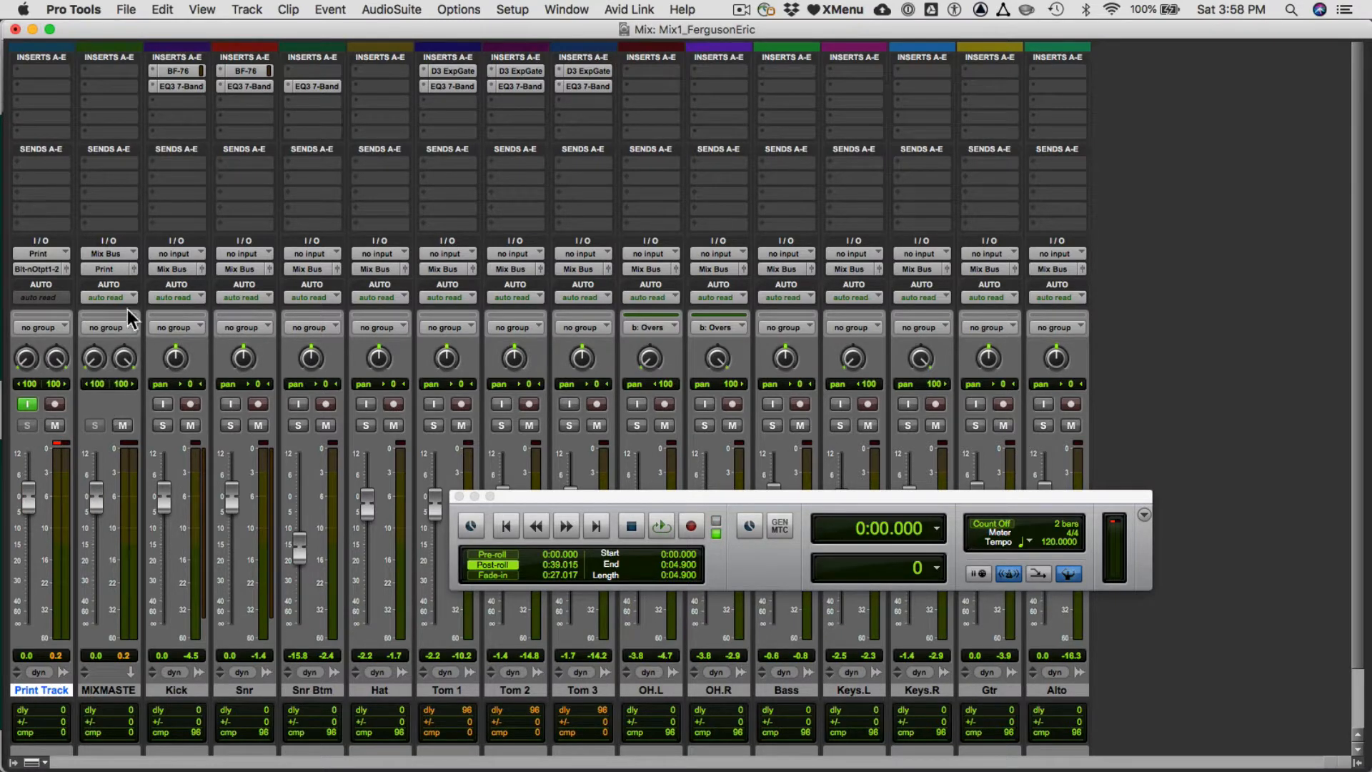
click(110, 253)
click(285, 204)
key(super+equal)
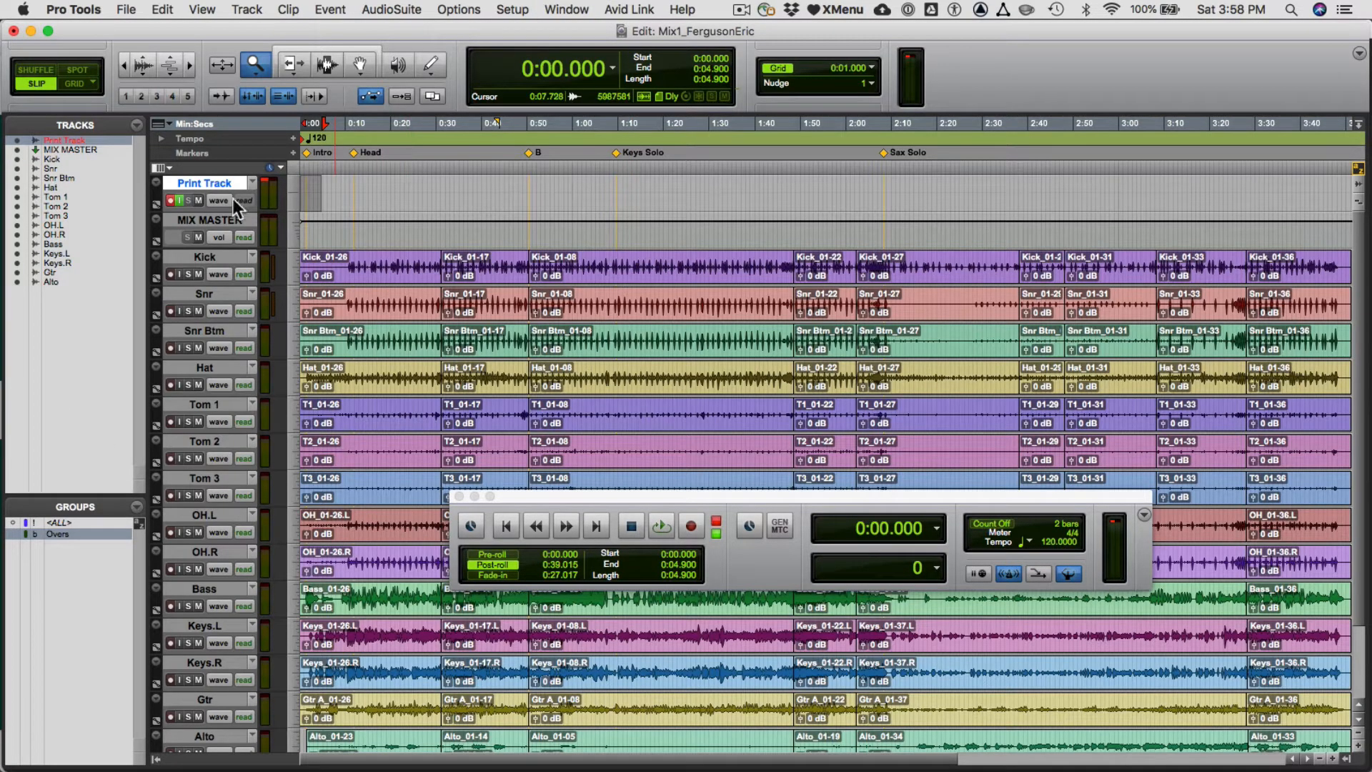
- Check the Print Track's name in its naming dialog without changing it
key(F7)
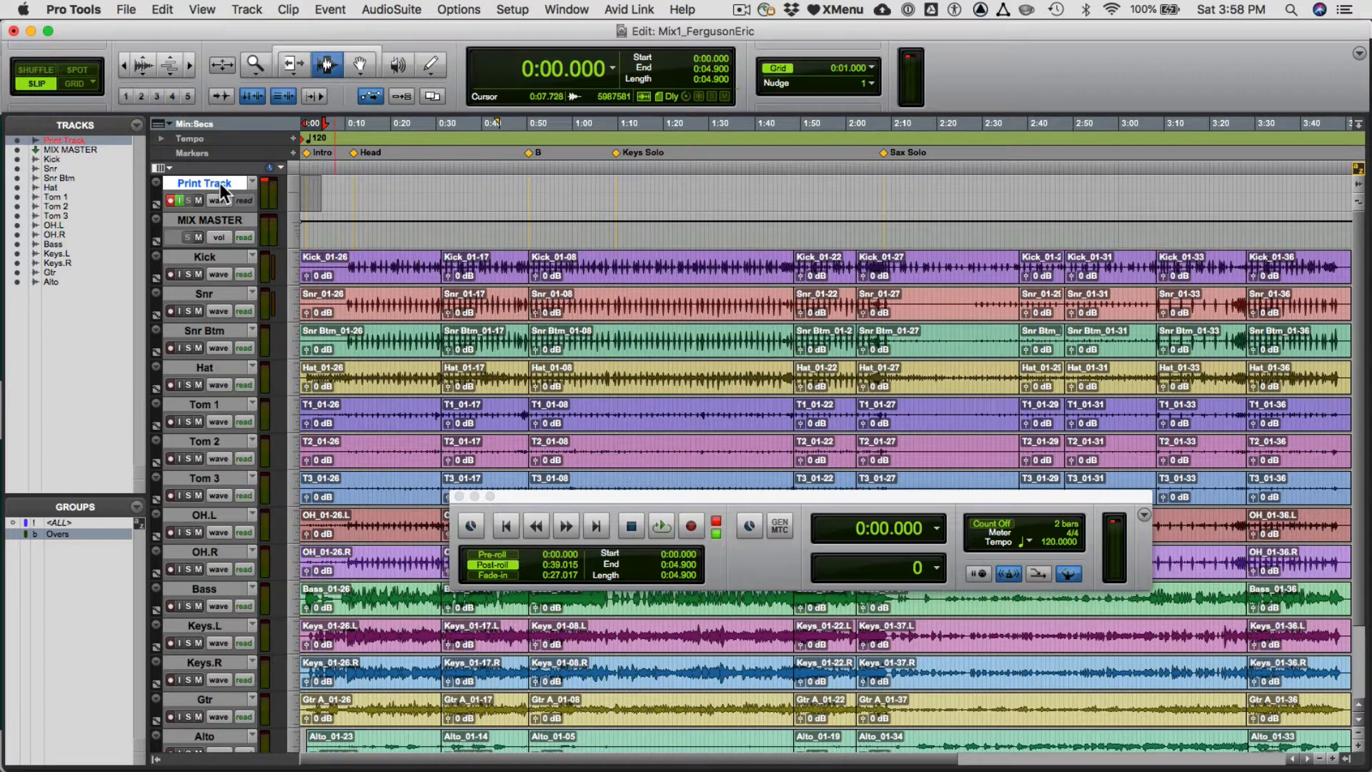
double_click(220, 184)
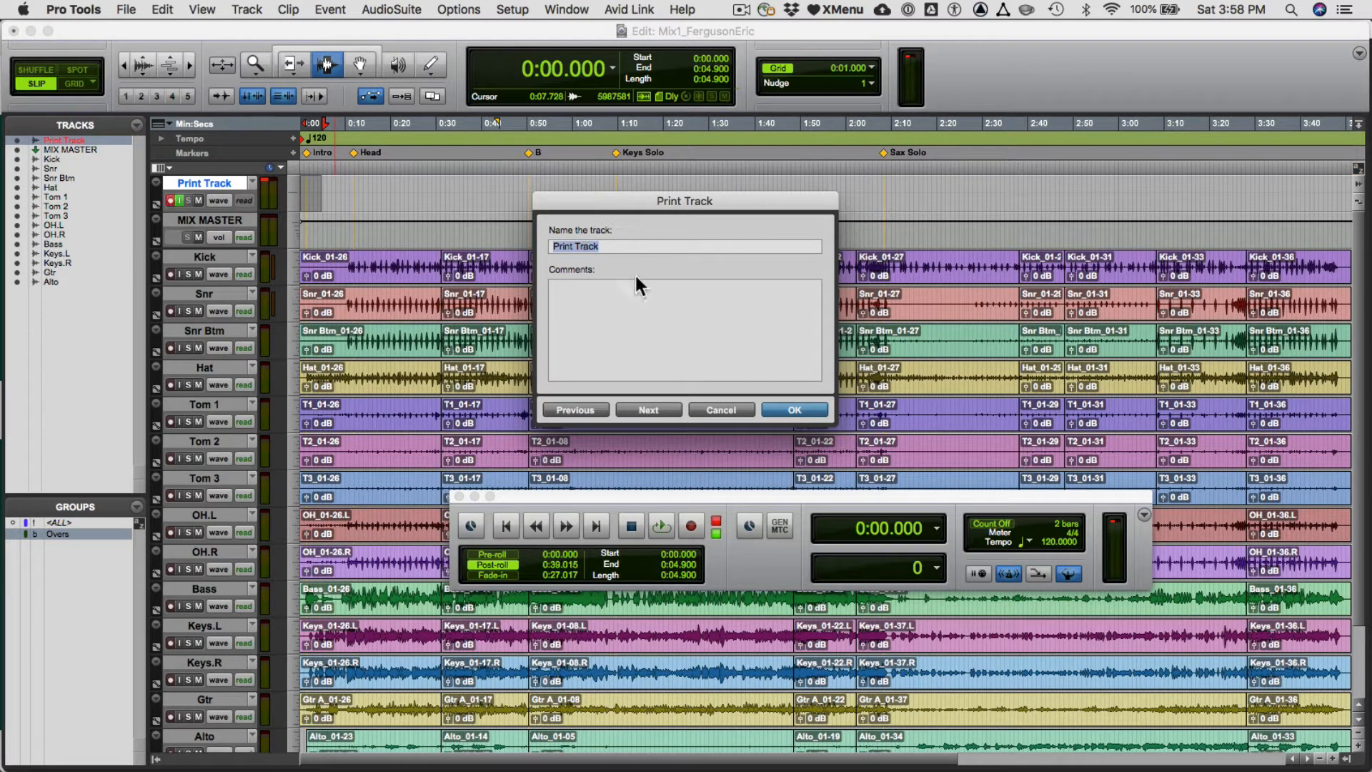
click(808, 410)
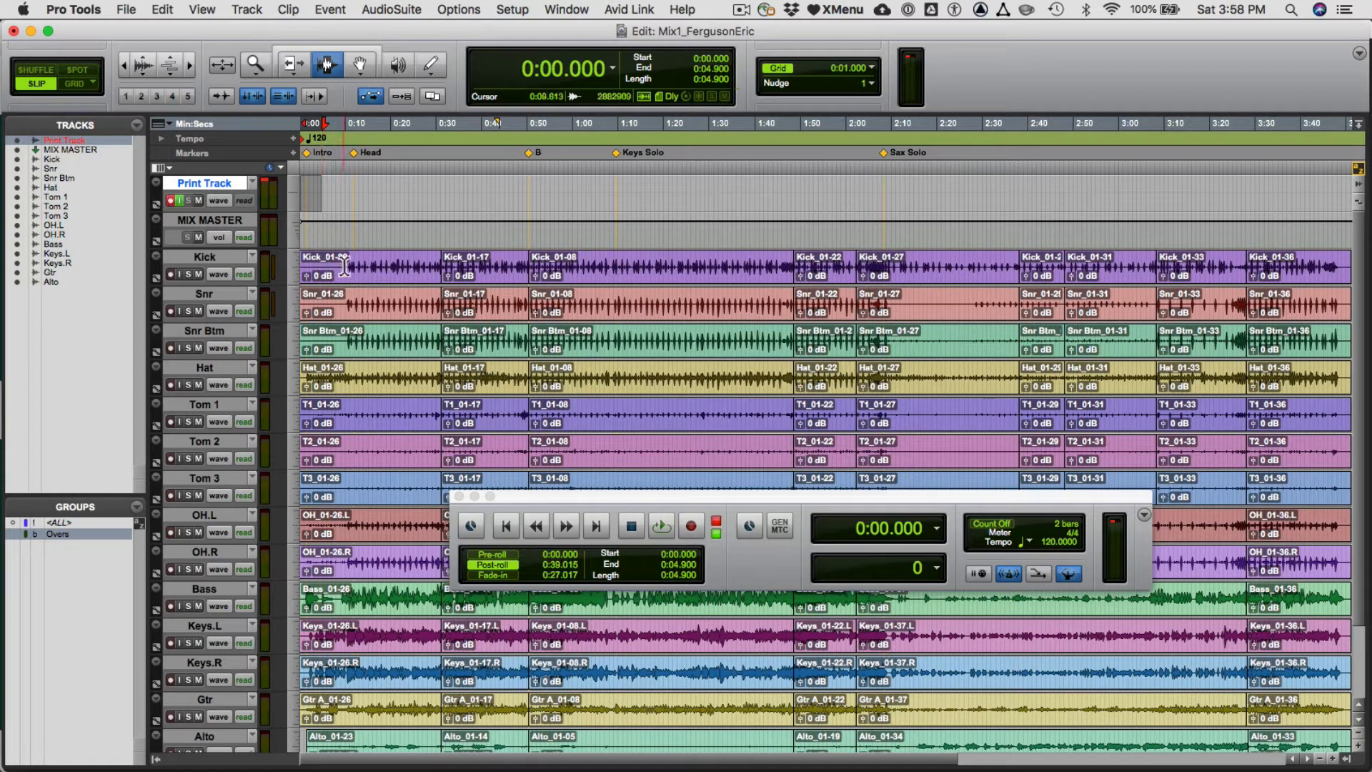
- Record the mix onto the Print Track over a selection from about 0:09.8 to 0:19.4
drag(346, 265, 390, 267)
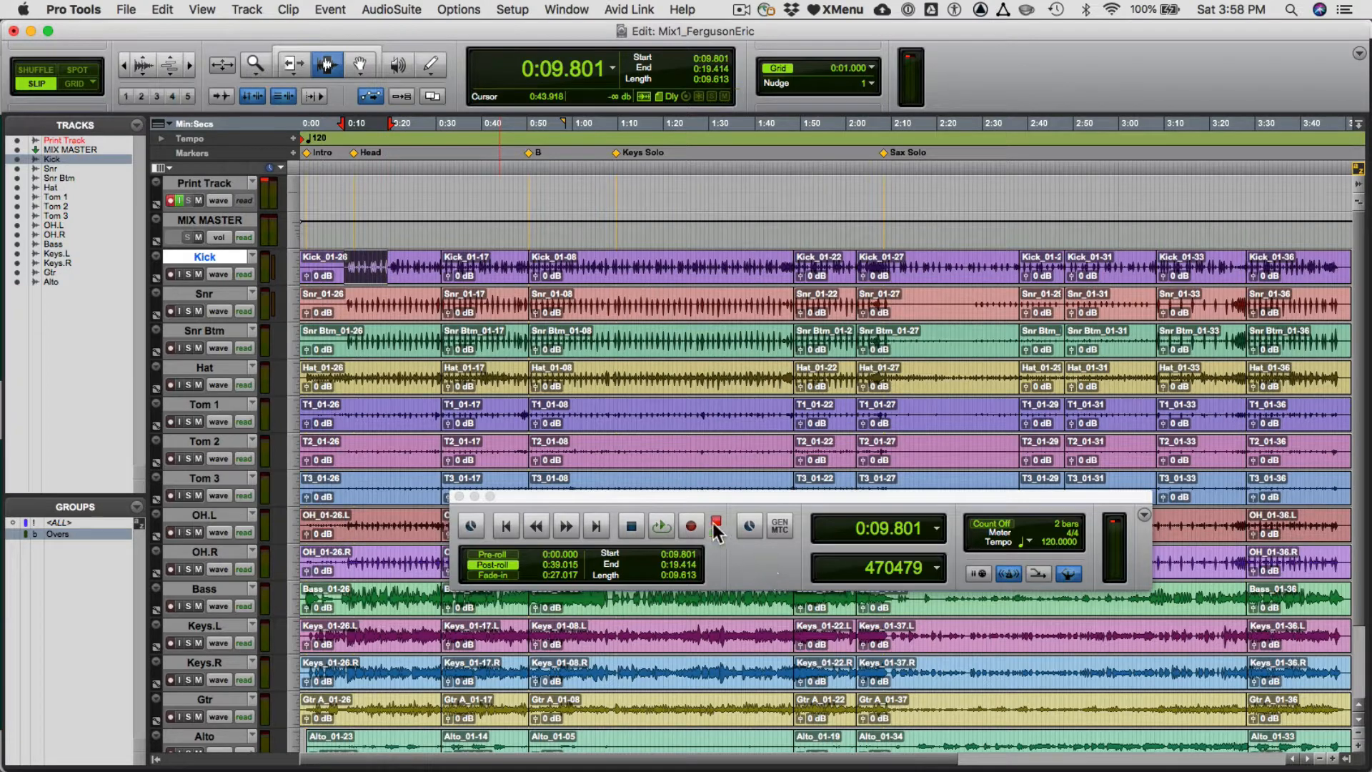
click(690, 526)
click(666, 529)
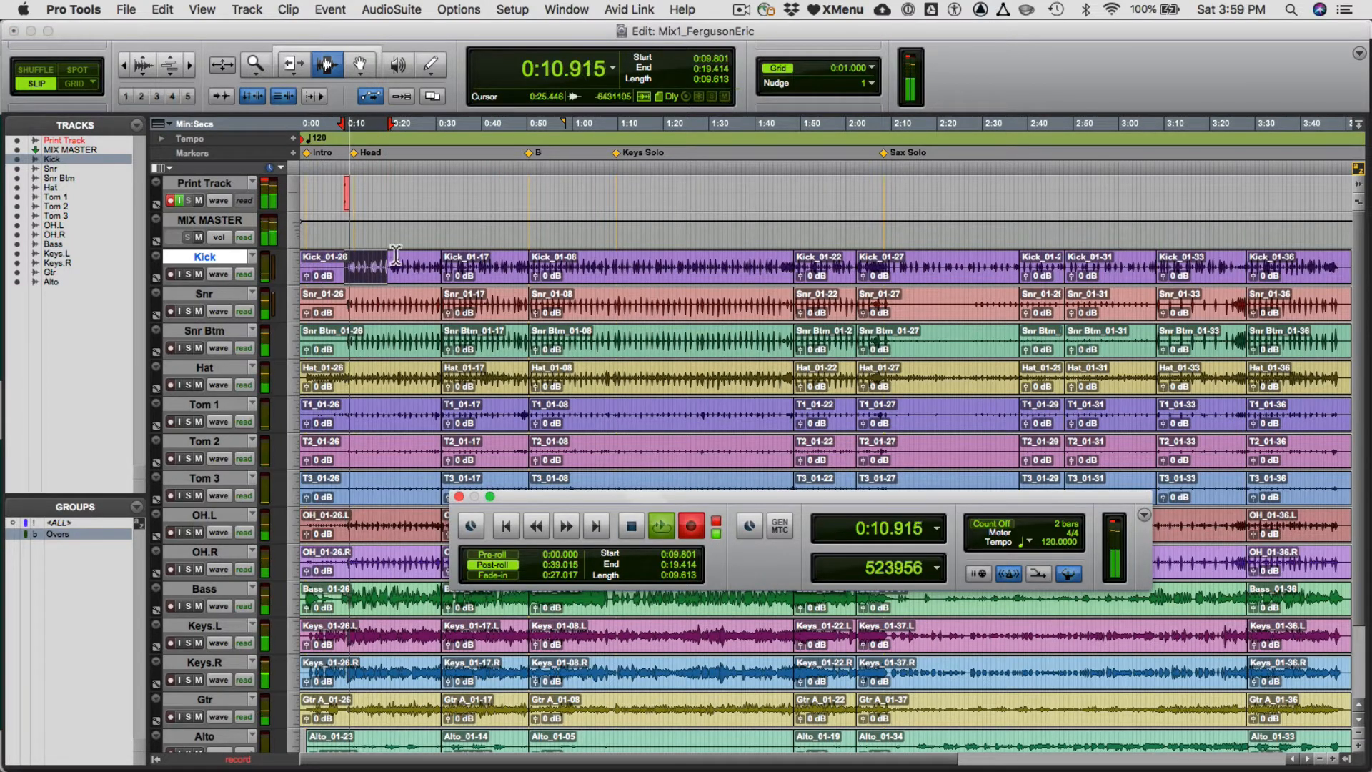
key(F5)
drag(417, 263, 316, 262)
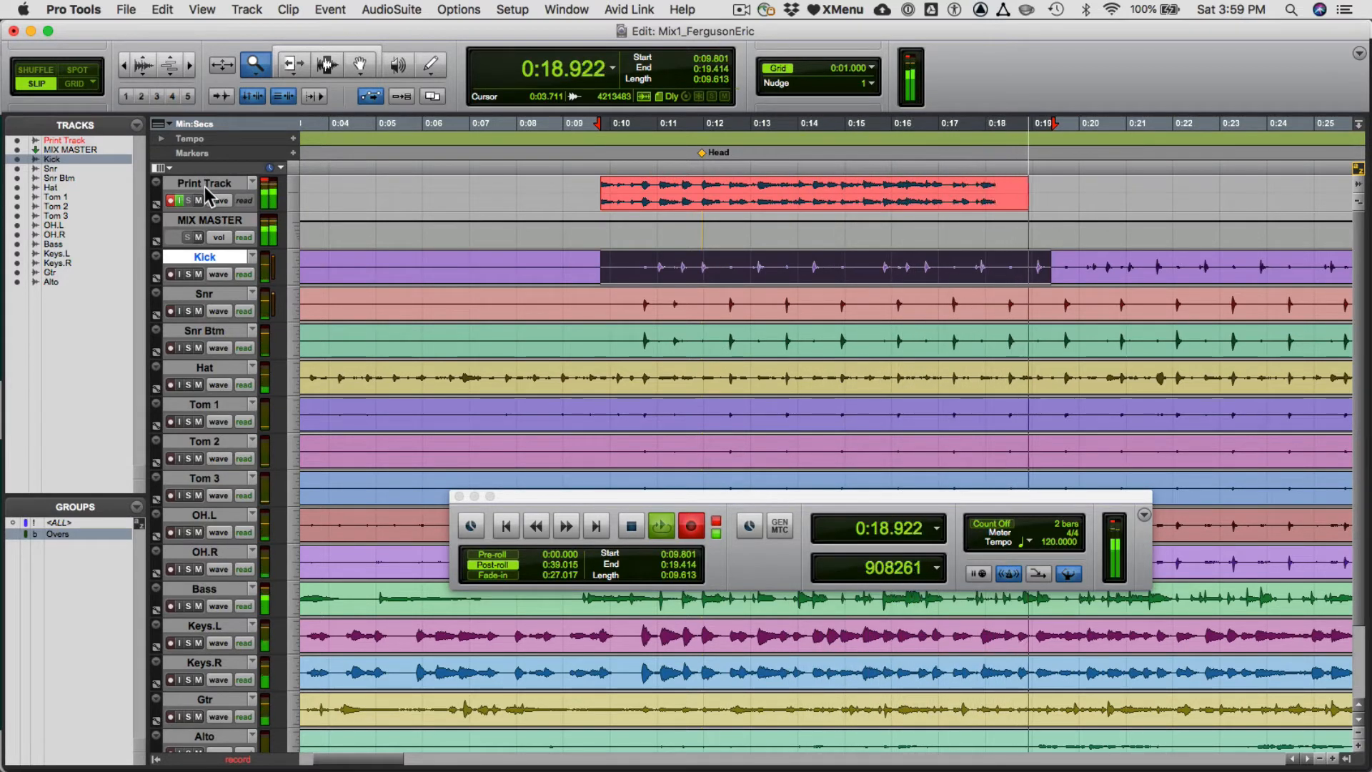
key(space)
- Rename the recorded Print Track clip and its disk file as MusicMix1_ followed by the person's last and first name
key(F8)
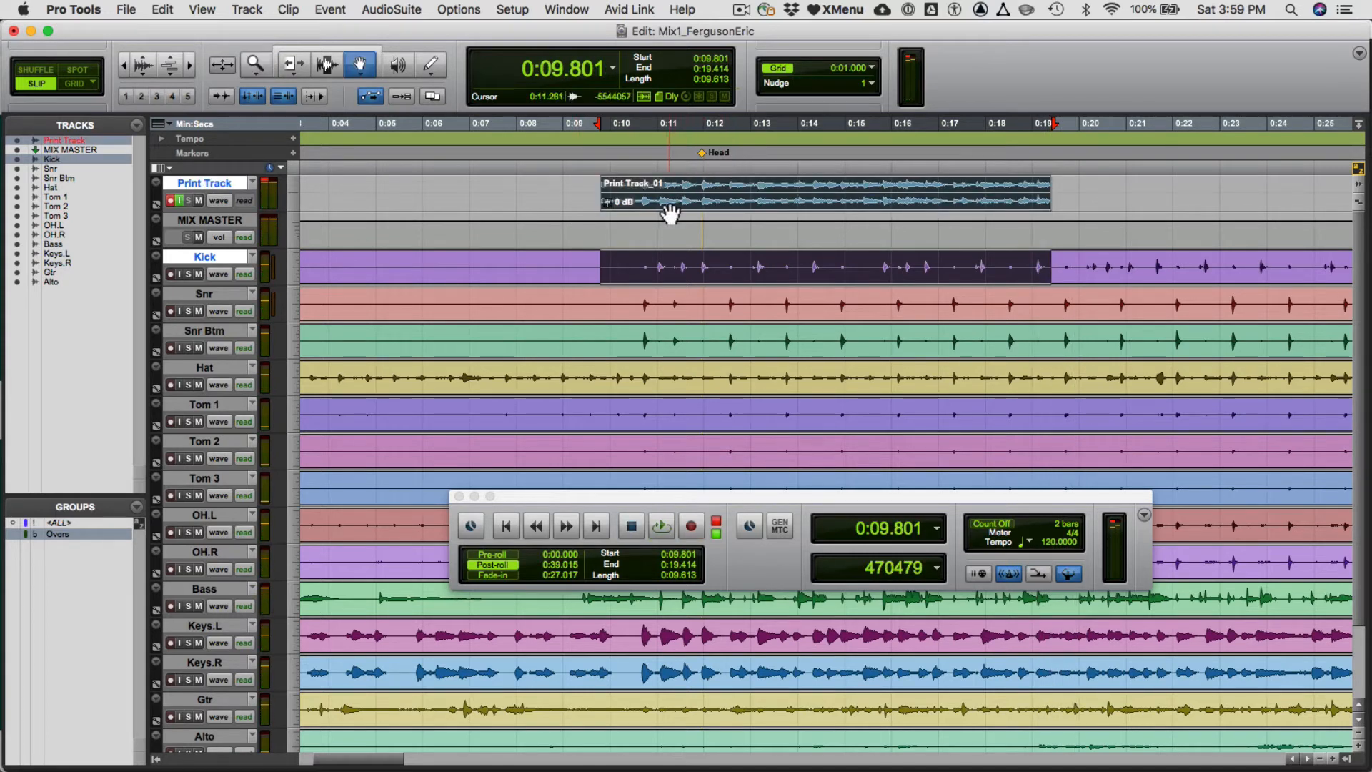
double_click(669, 204)
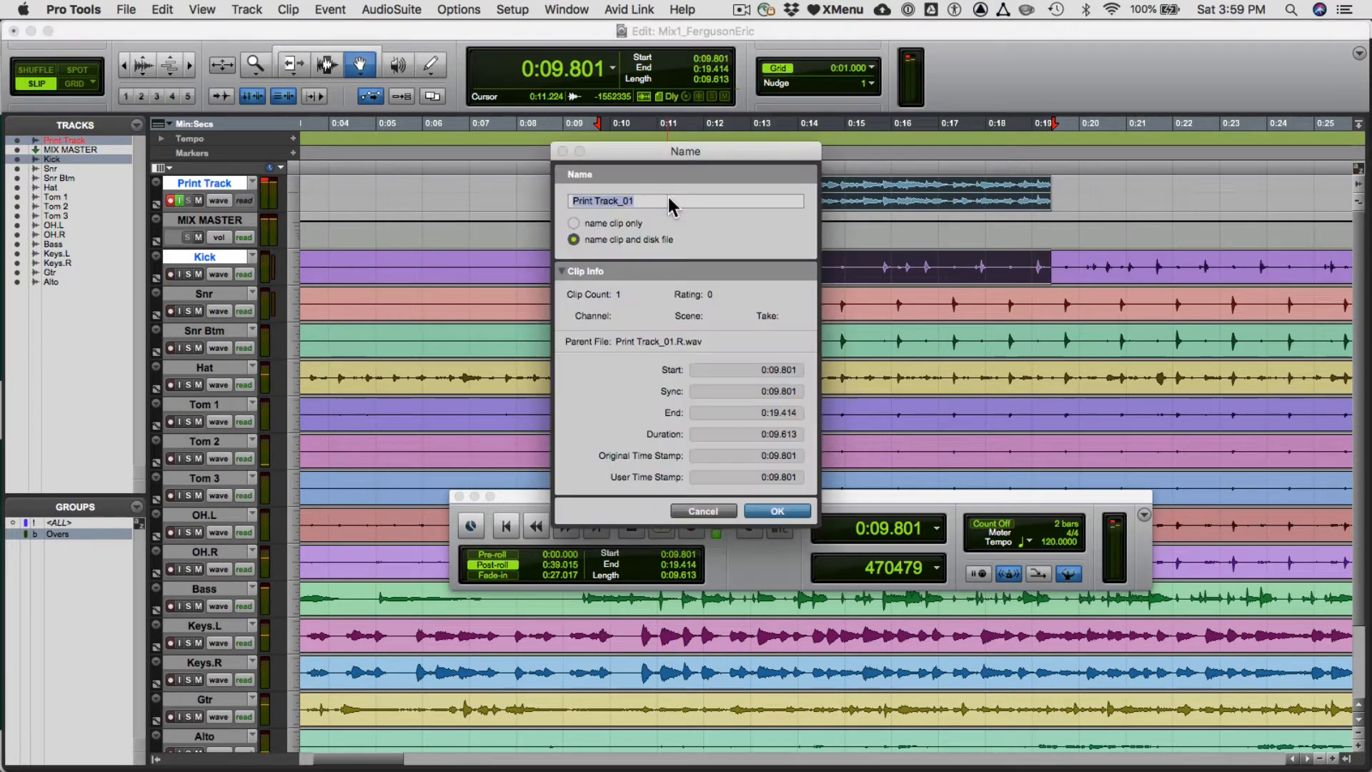
text(Fe=)
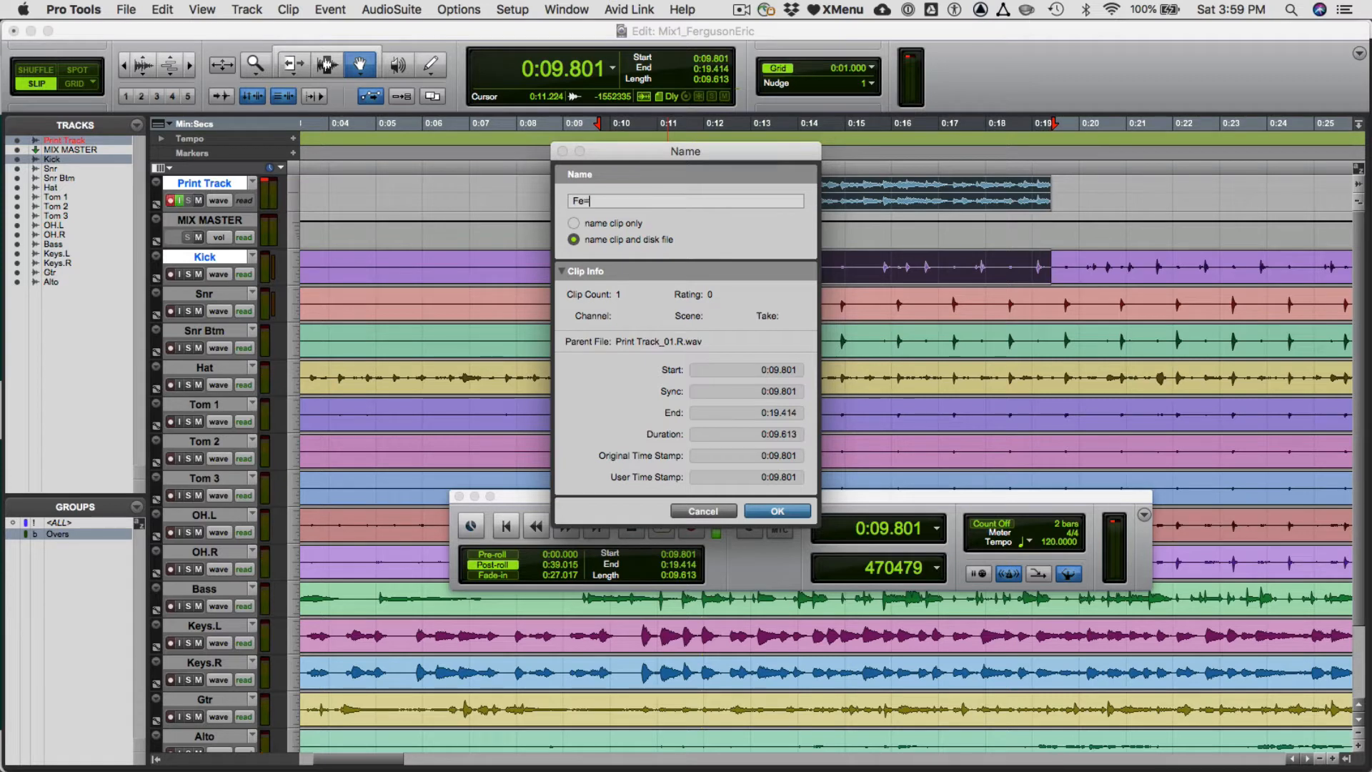
key(BackSpace)
key(BackSpace)
key(BackSpace)
text(MusicMix1_fergusonEric)
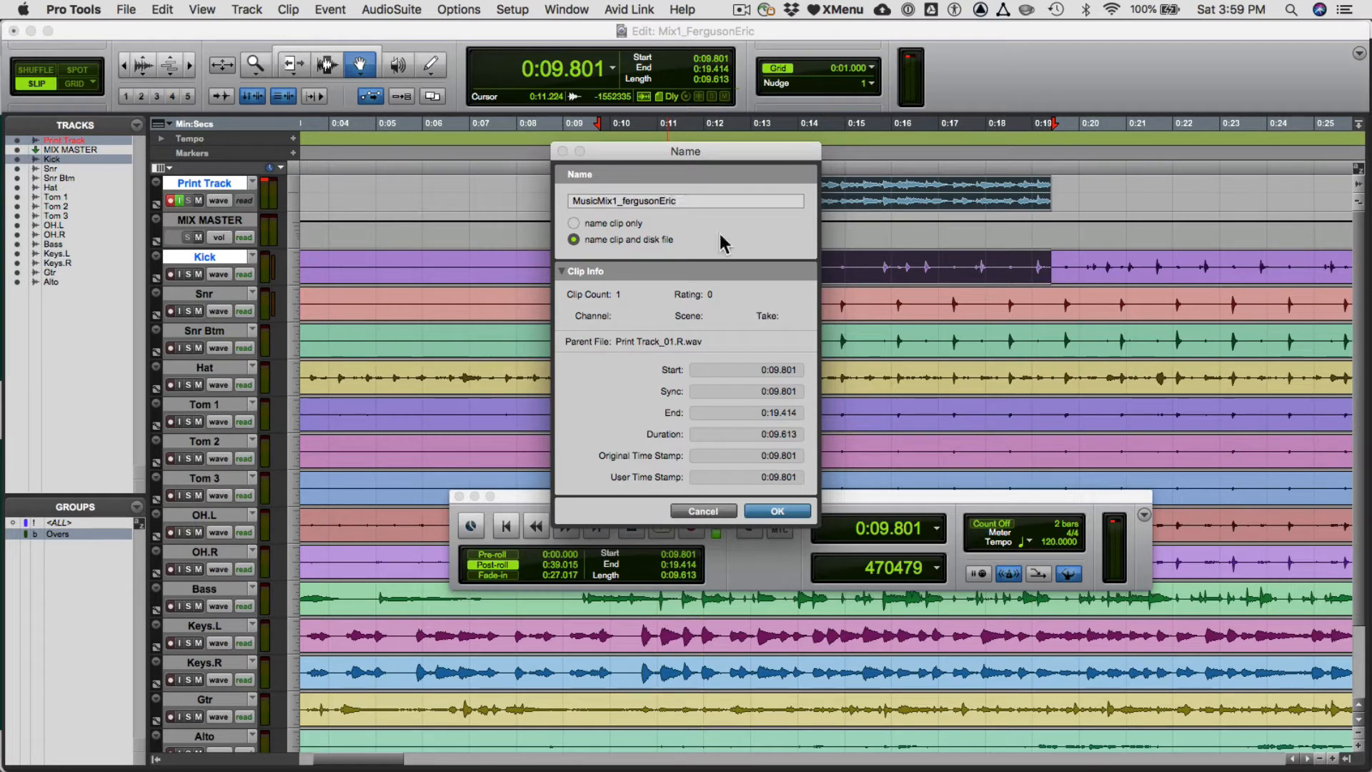
click(623, 201)
key(BackSpace)
text(E)
click(776, 512)
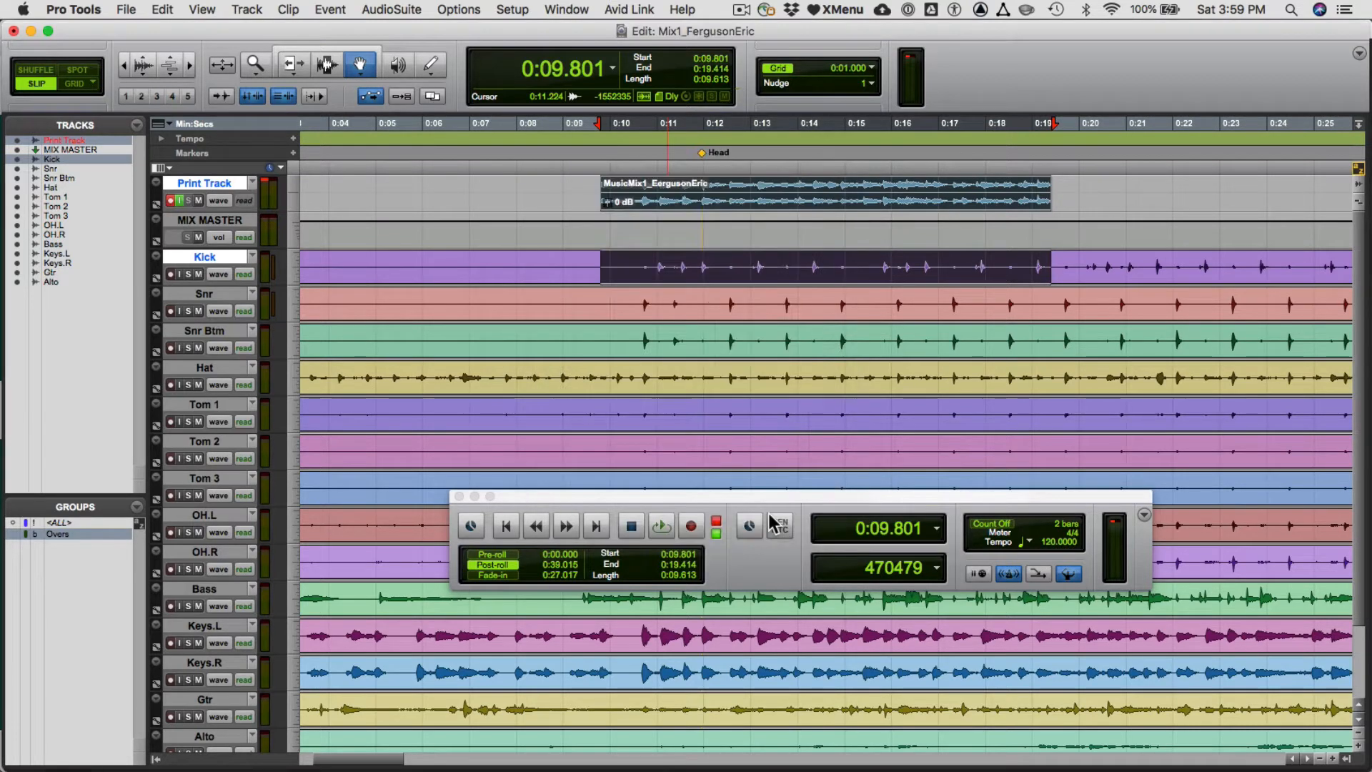
- Select the whole renamed clip on the Print Track with the Grabber tool
click(574, 207)
key(F8)
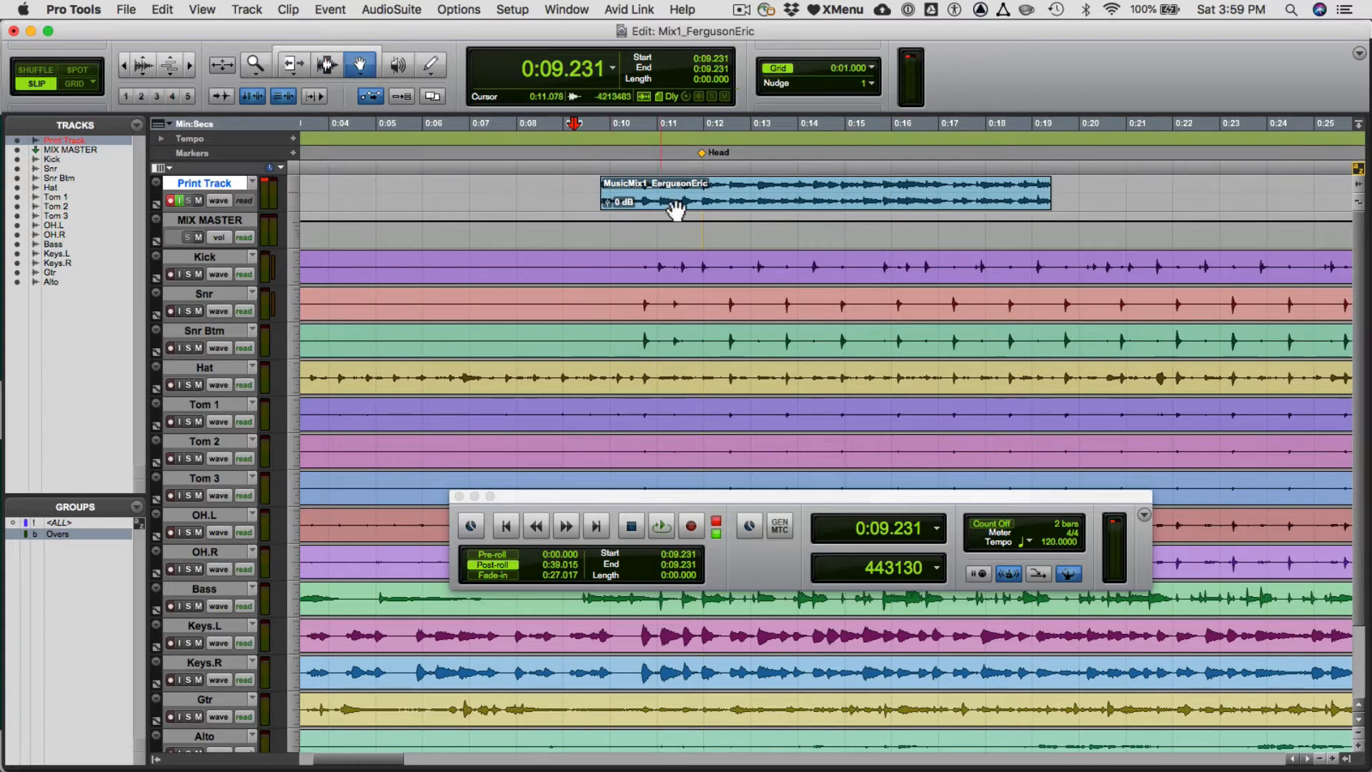
click(683, 206)
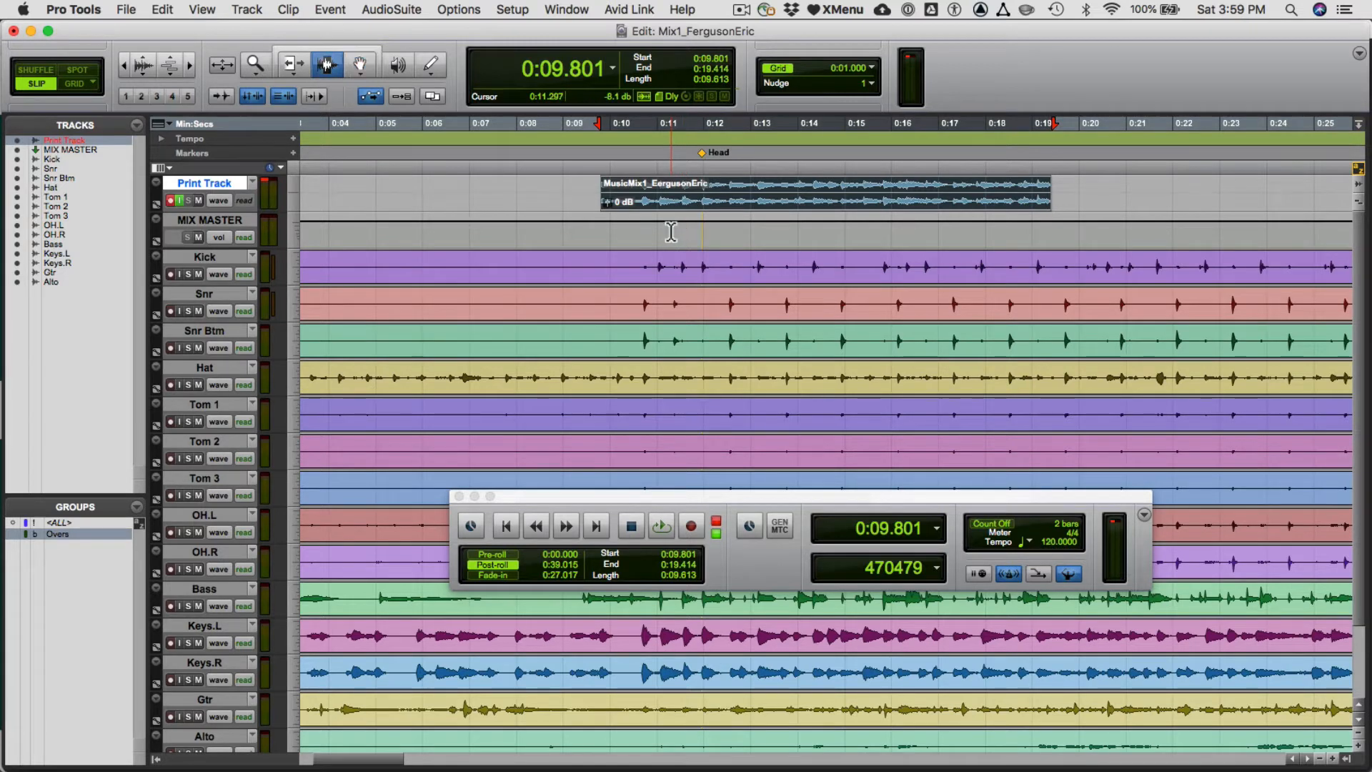
click(670, 235)
click(666, 208)
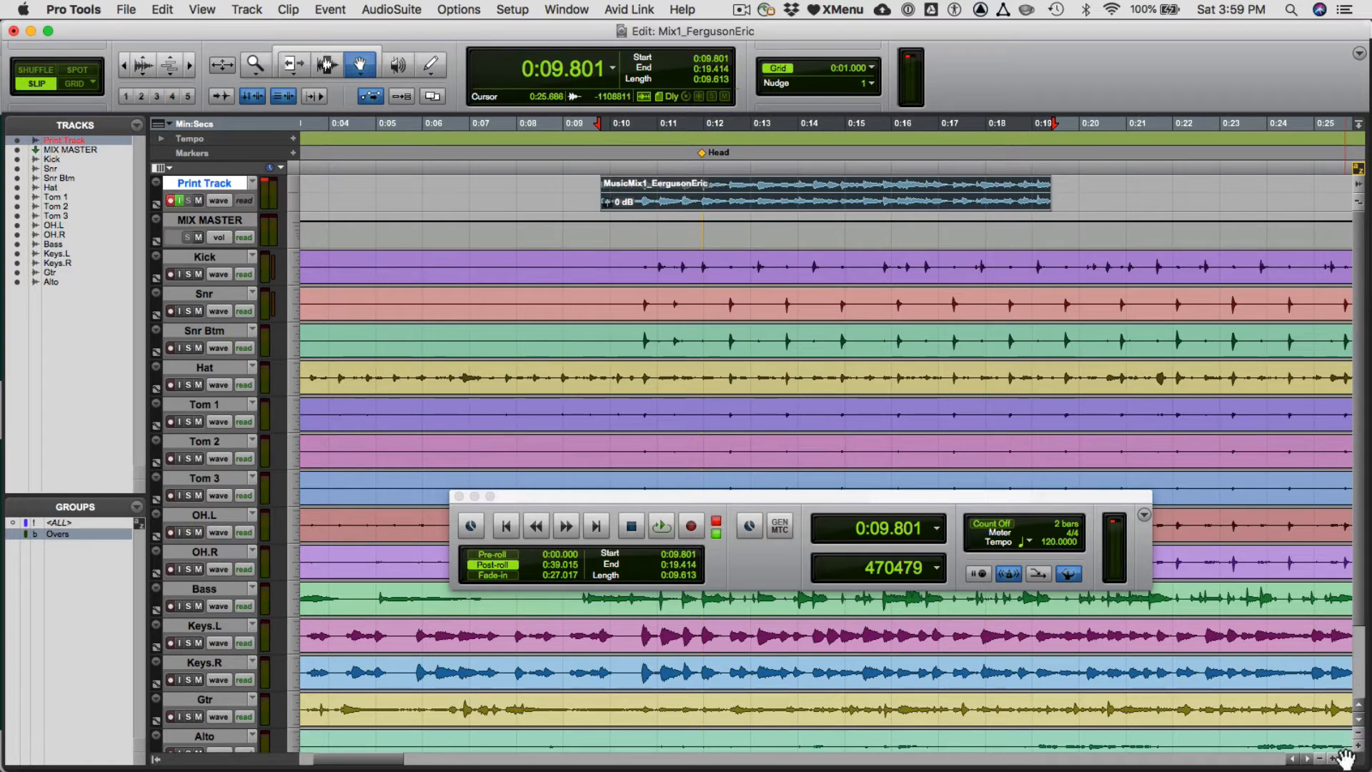
key(F6)
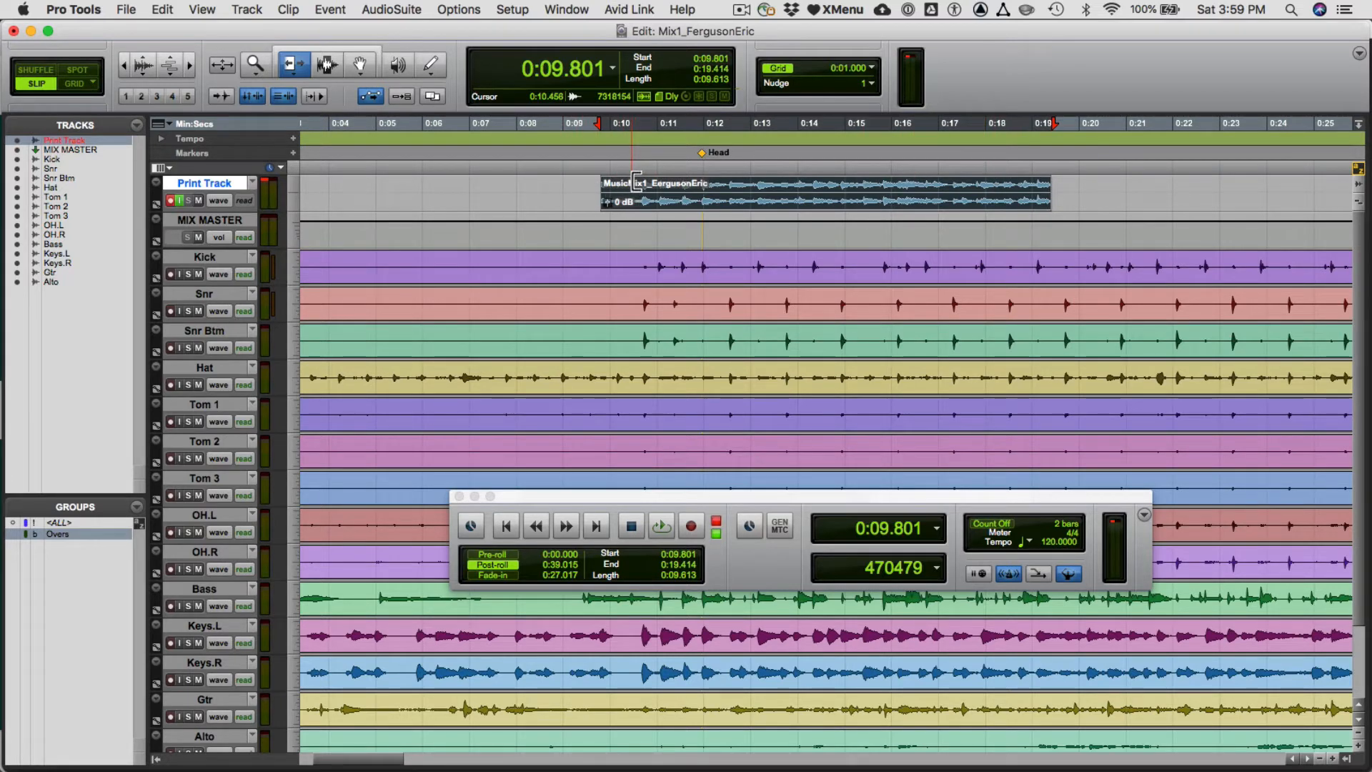
key(Escape)
key(Escape)
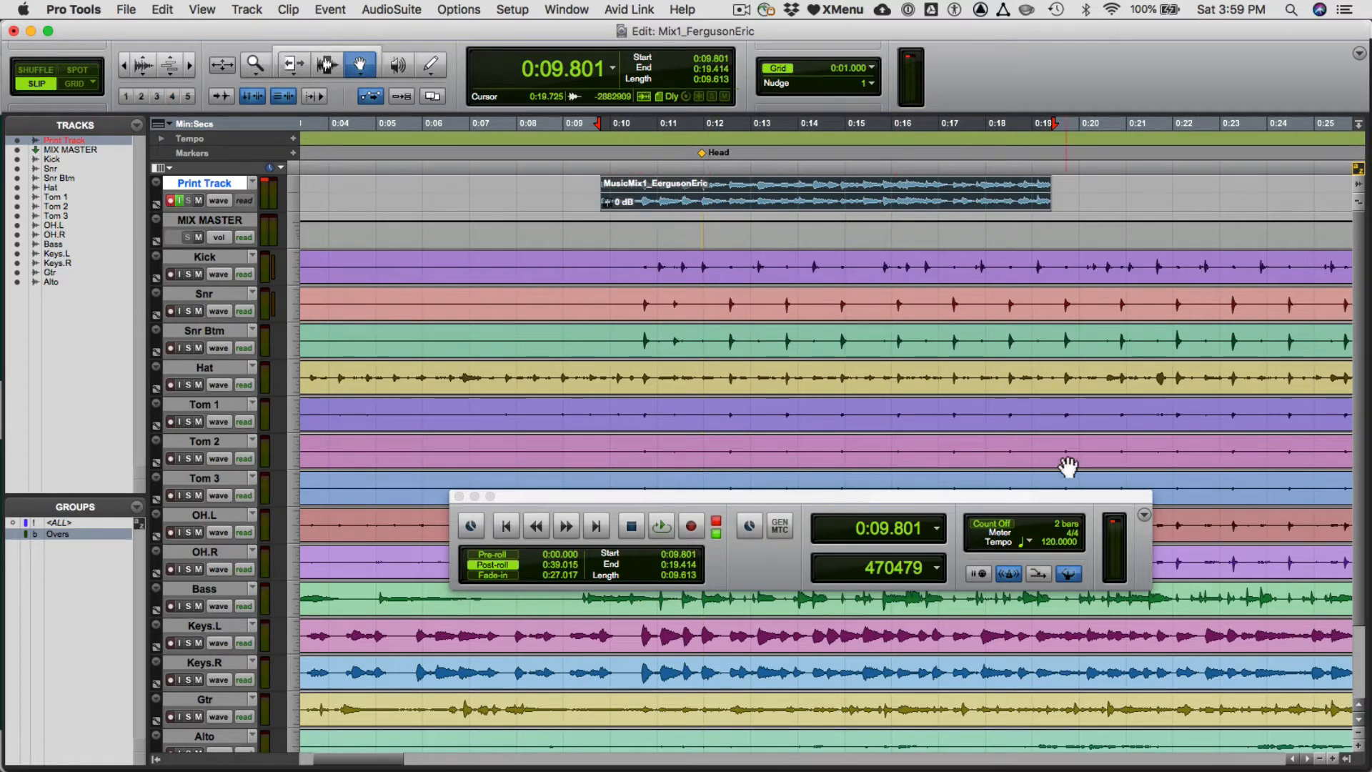
click(1345, 760)
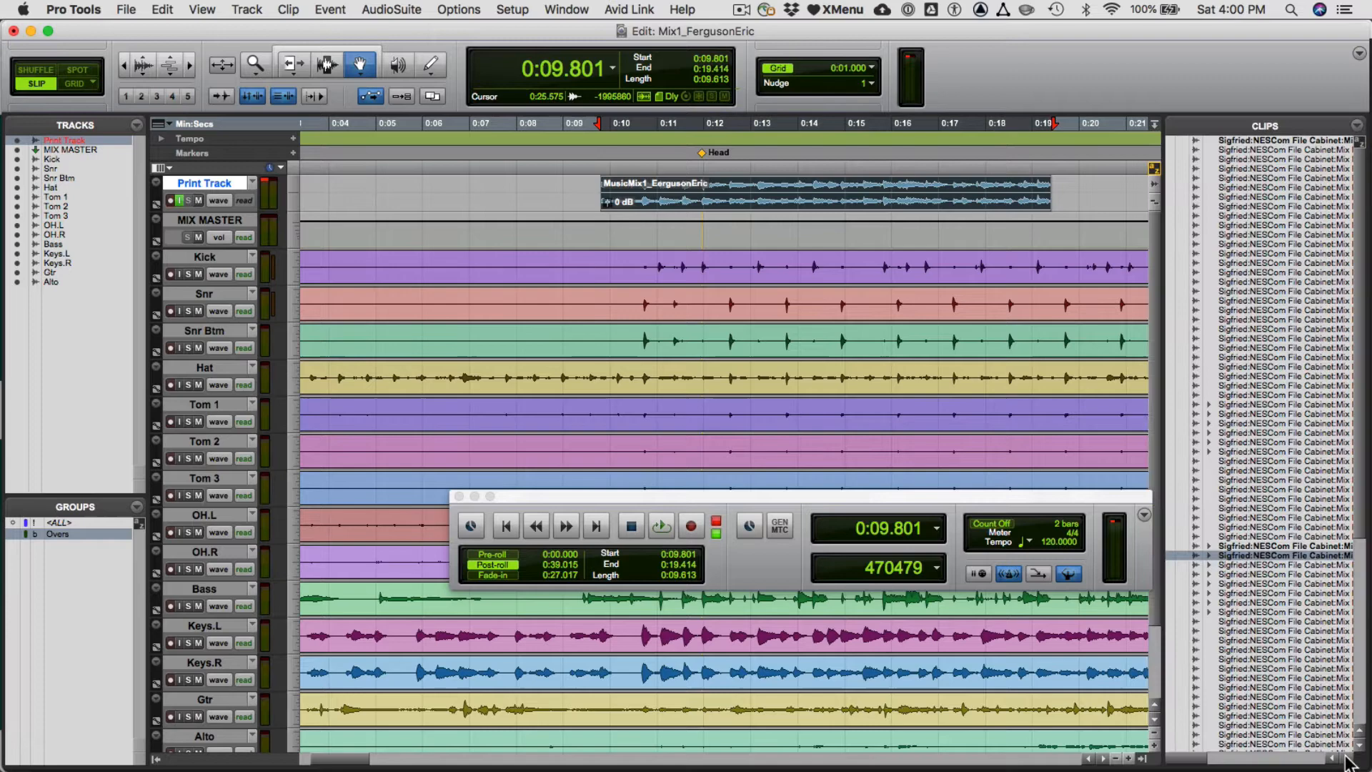
click(1357, 127)
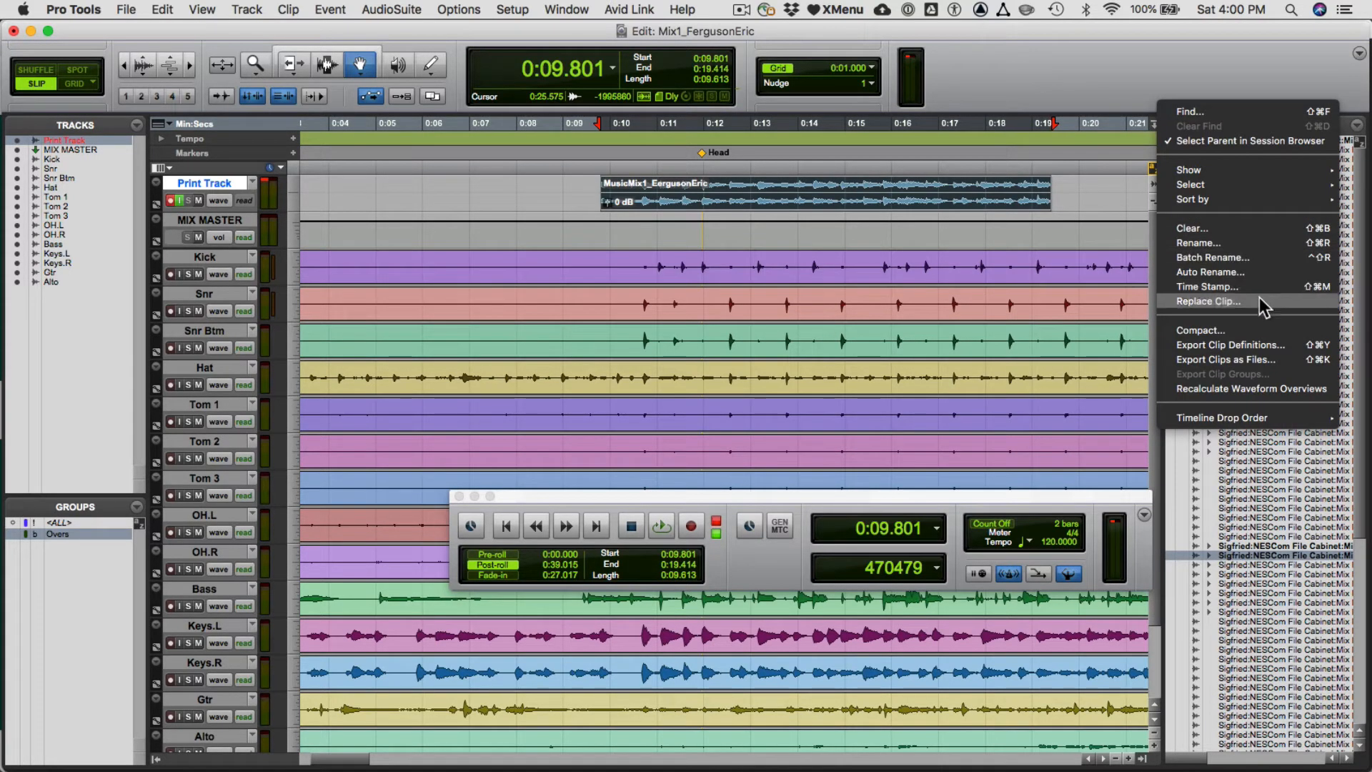
click(1319, 363)
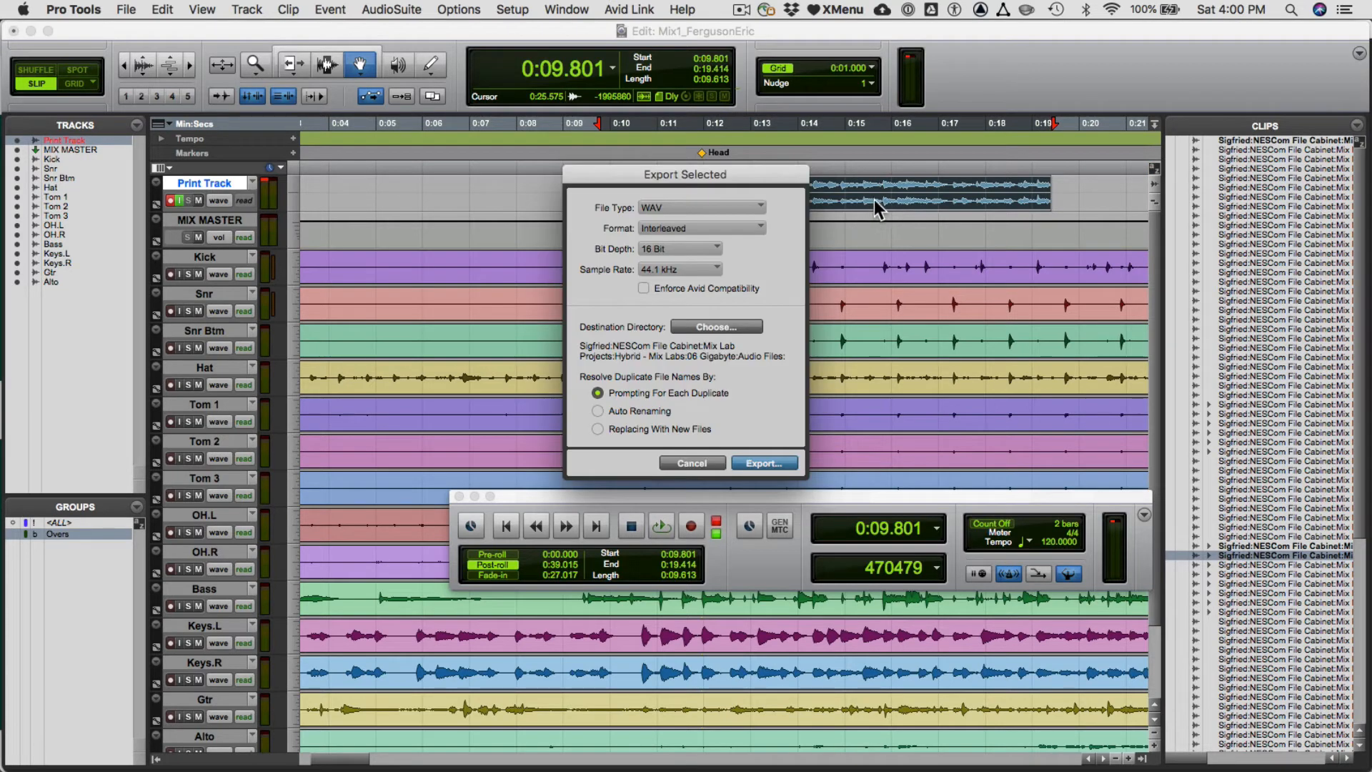
click(690, 464)
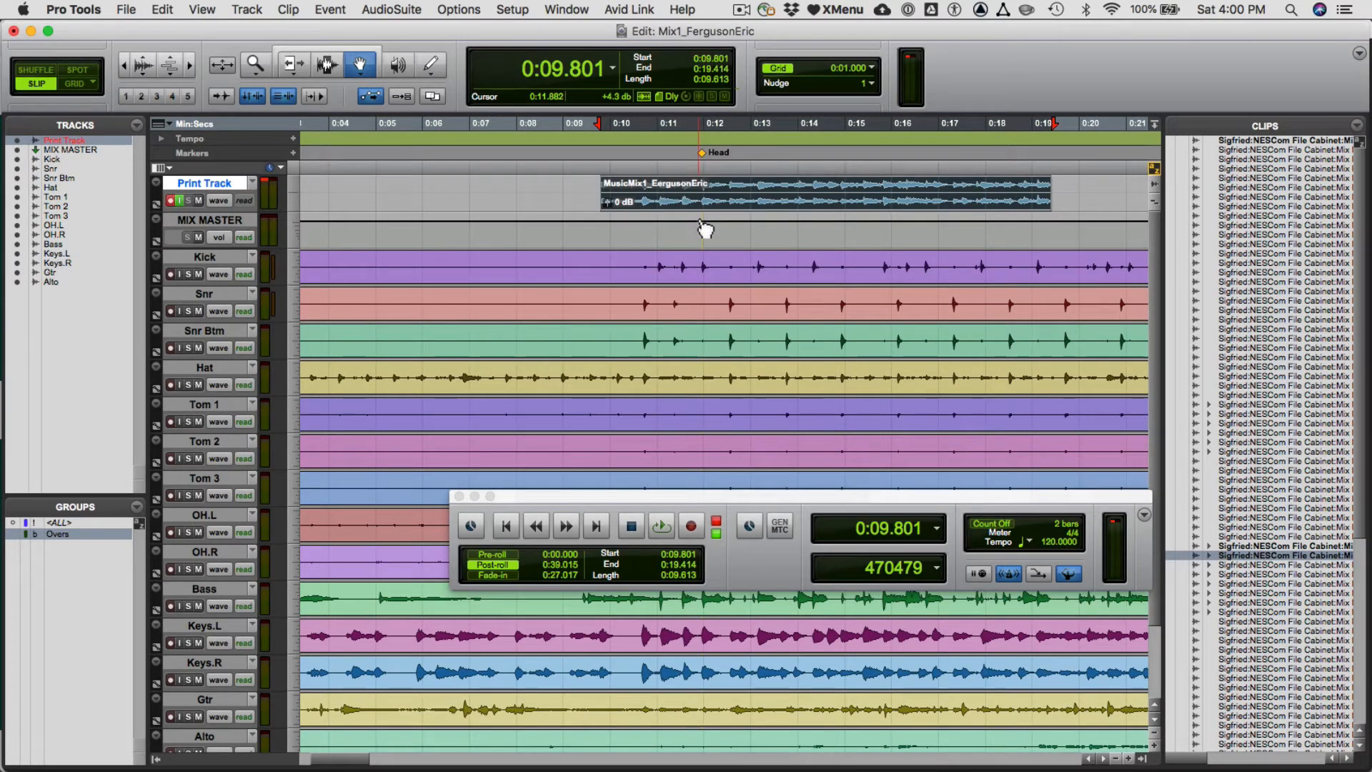
- Set up the selected clip's file export as an interleaved WAV at 24 Bit and 48 kHz
key(super+shift+k)
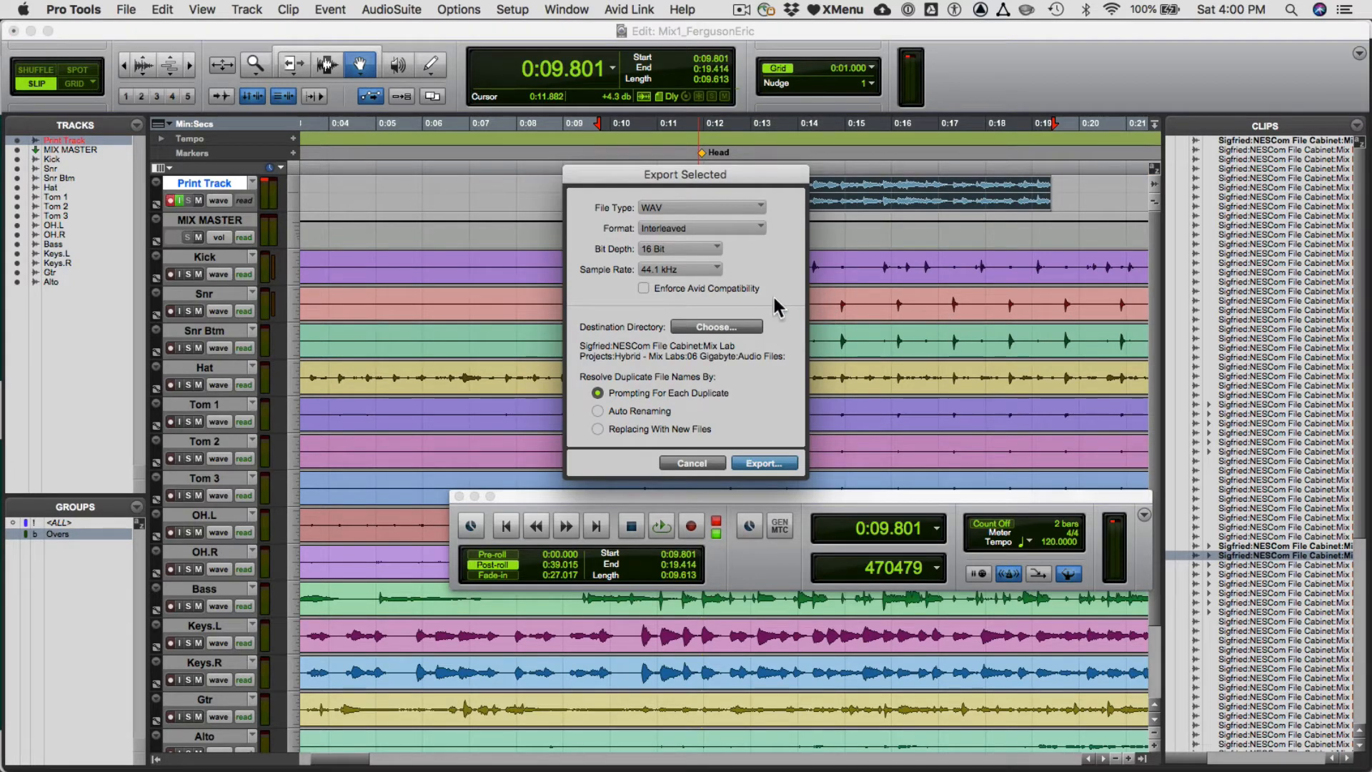
click(661, 247)
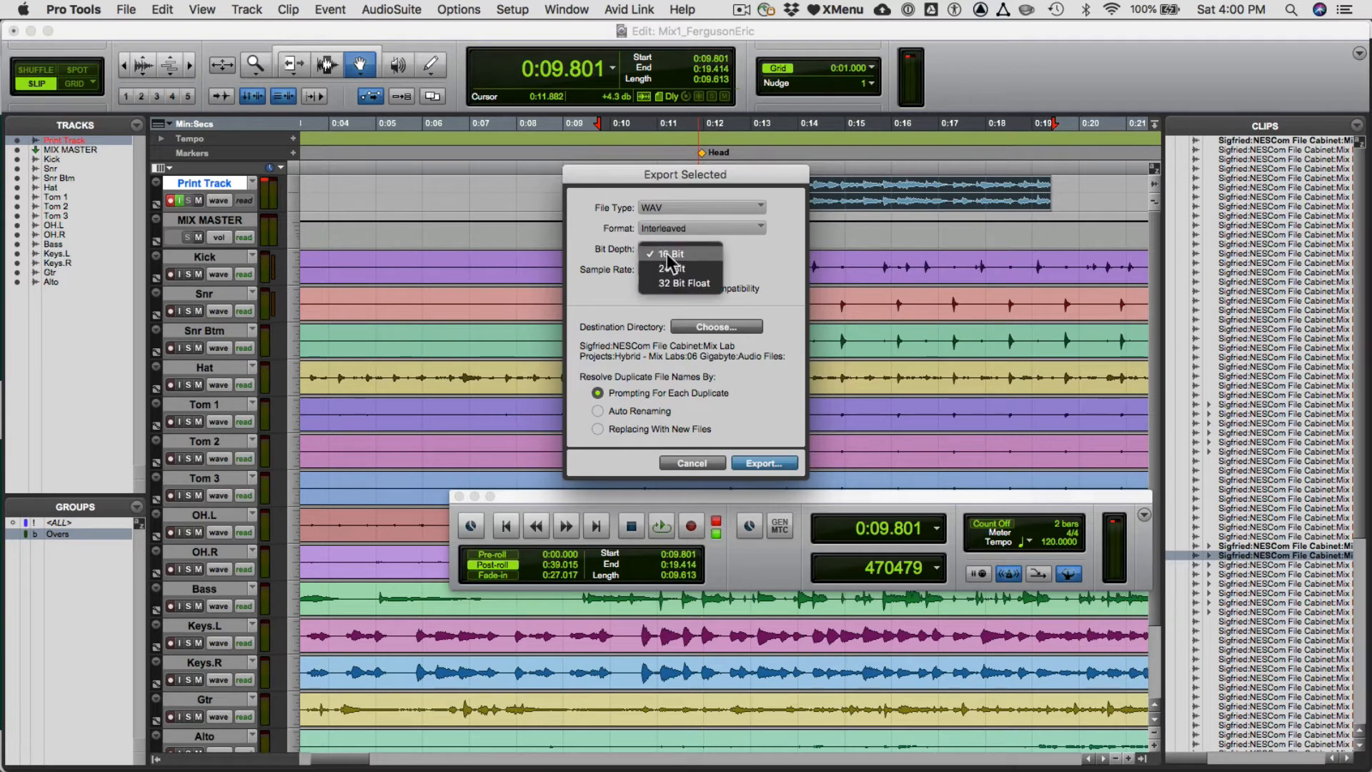
click(711, 269)
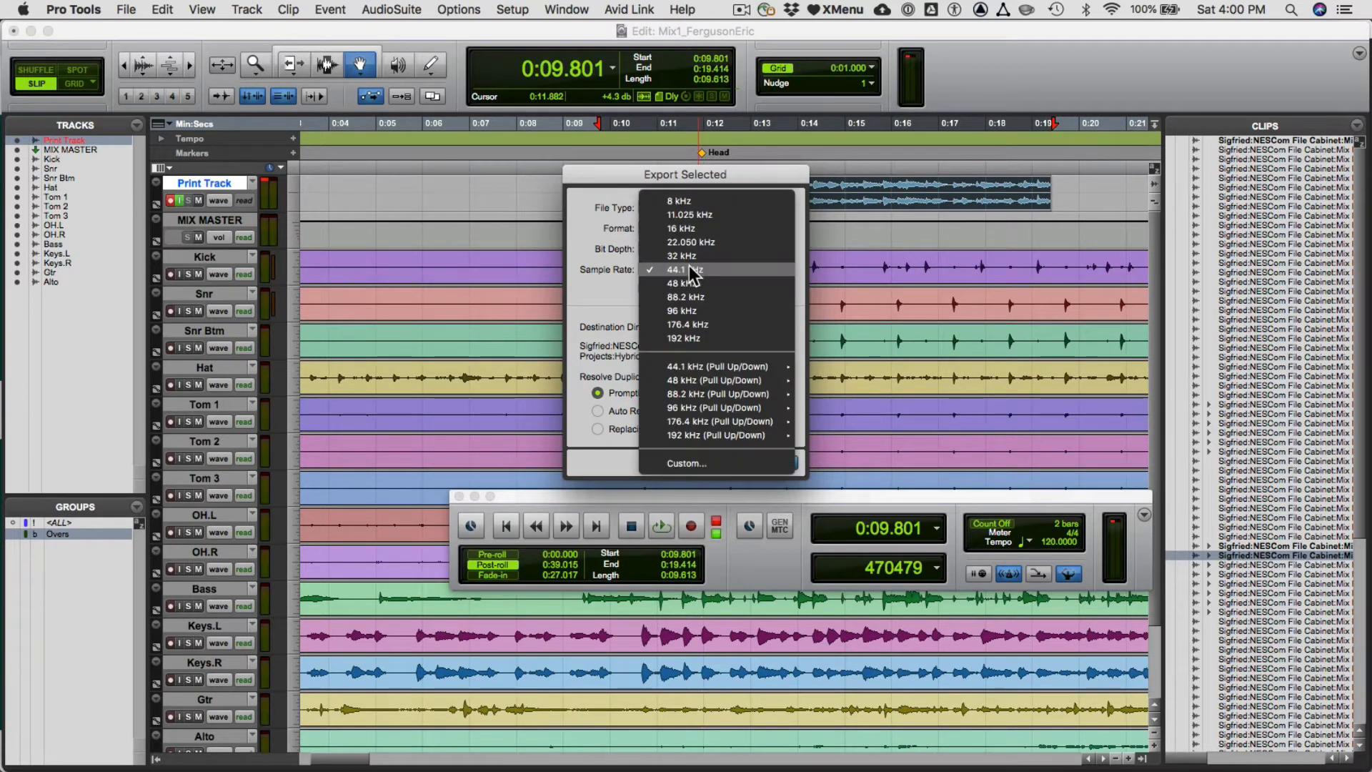
click(690, 269)
click(697, 284)
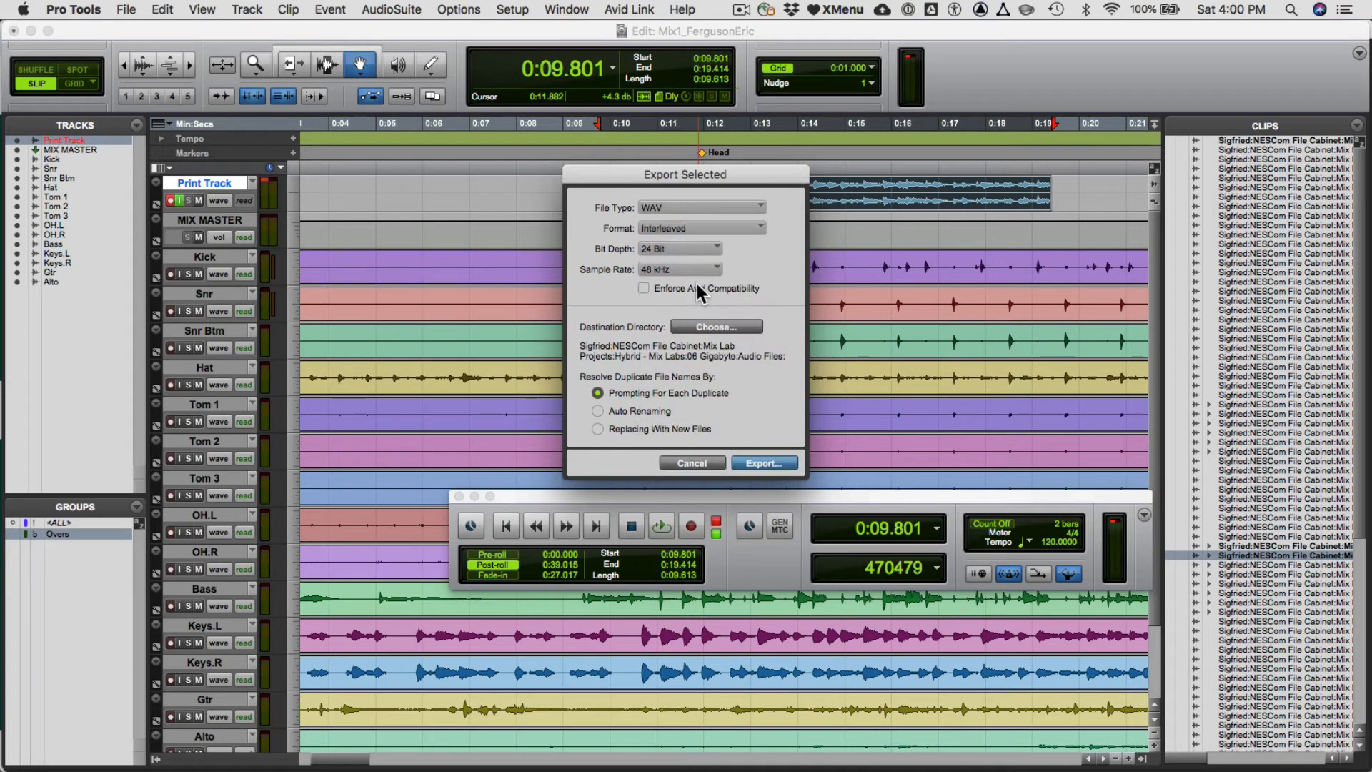
click(660, 231)
click(659, 233)
click(664, 207)
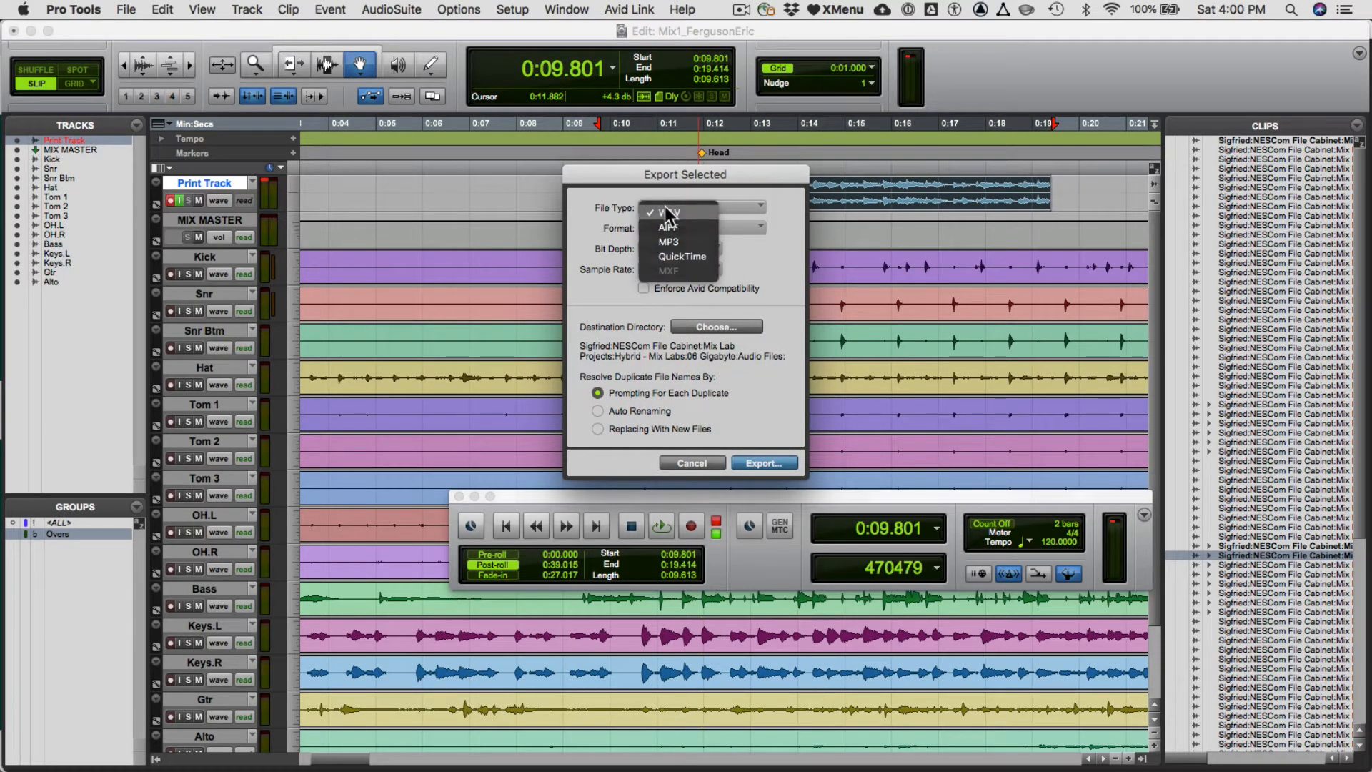
click(665, 209)
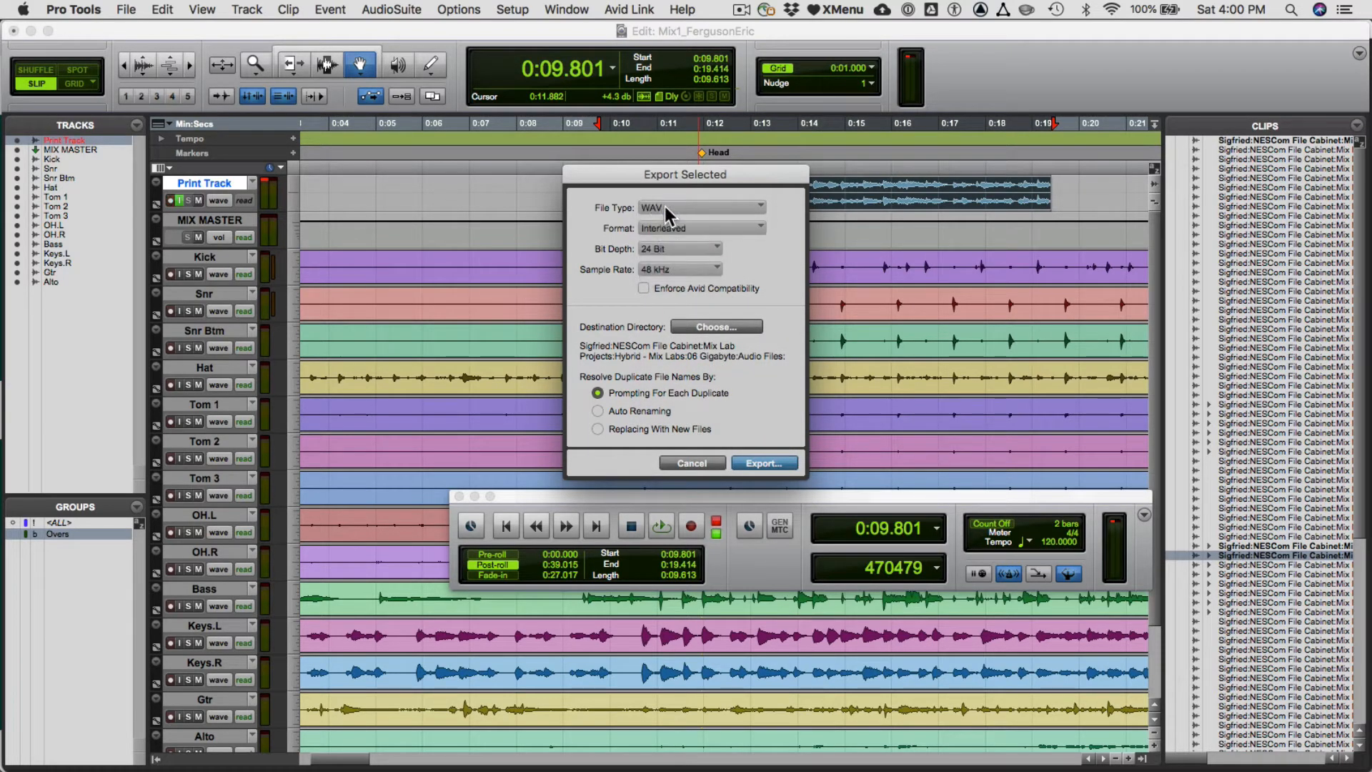
- Set the export destination to Sigfried > NESCom File Cabinet > Mix Lab Projects > Hybrid - Mix Labs > 06 Gigabyte and export the clip
click(724, 329)
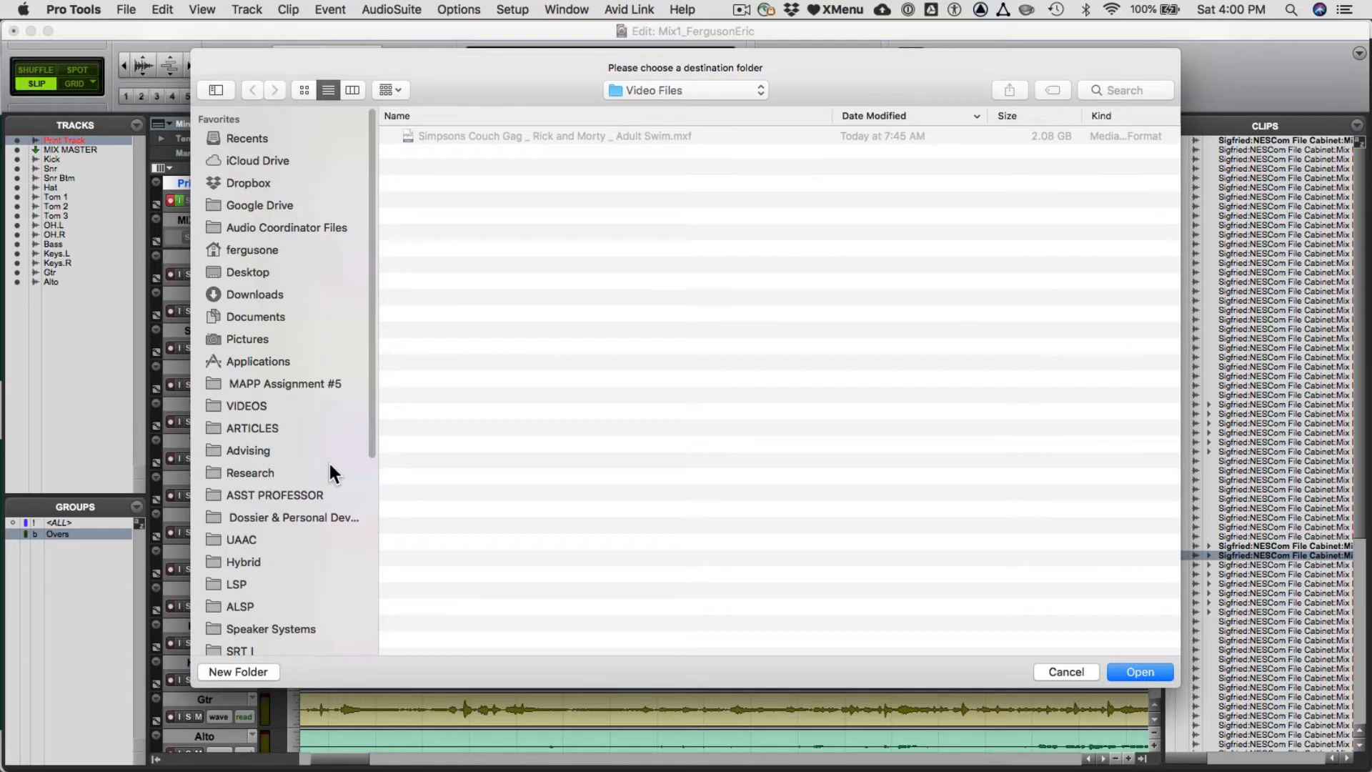
scroll(319, 435, down, 5)
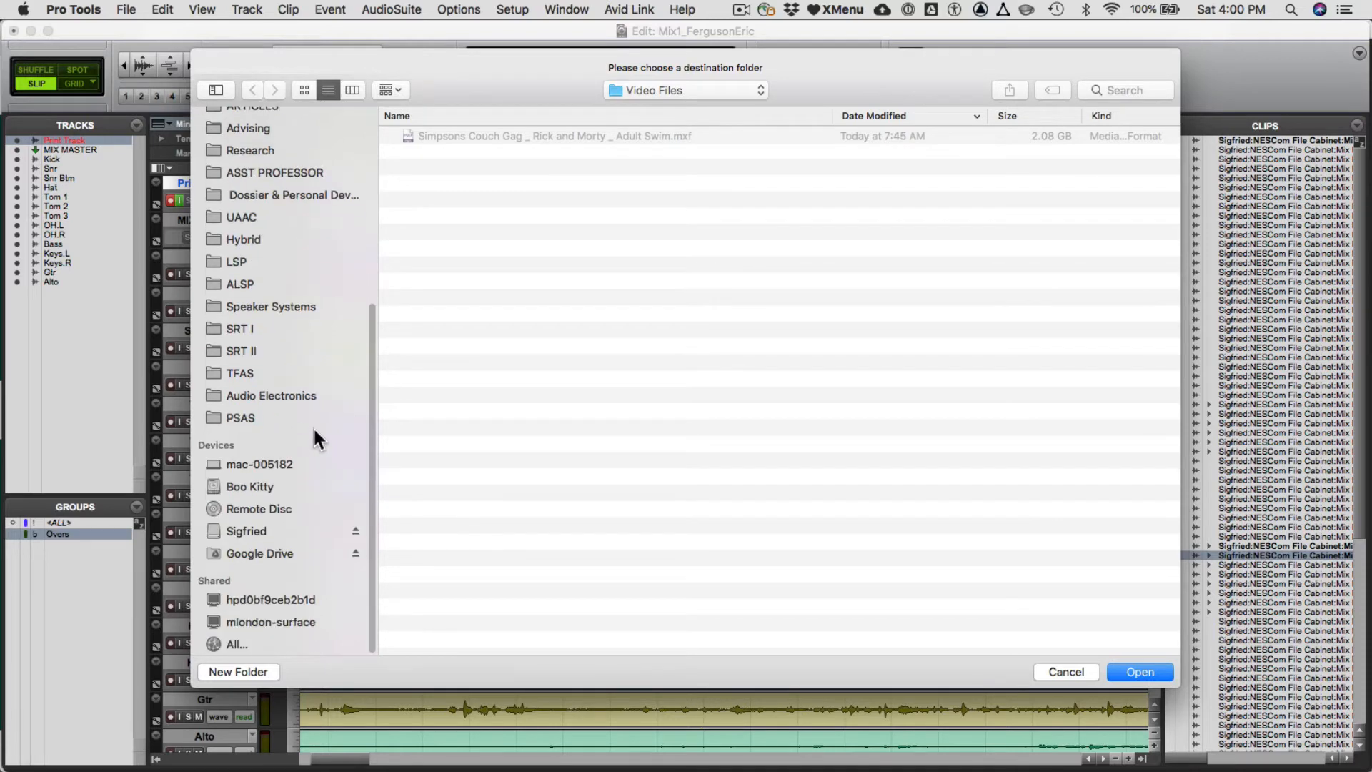
click(267, 530)
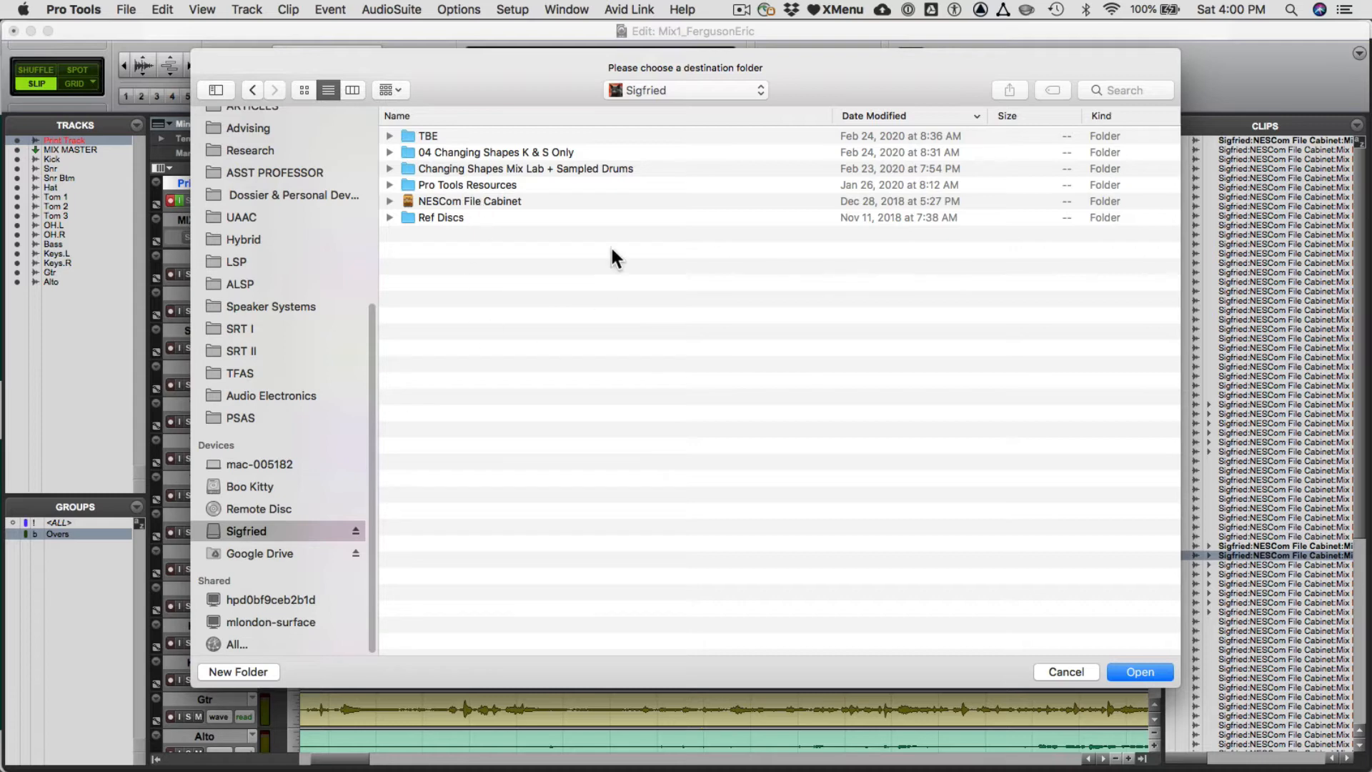
double_click(459, 200)
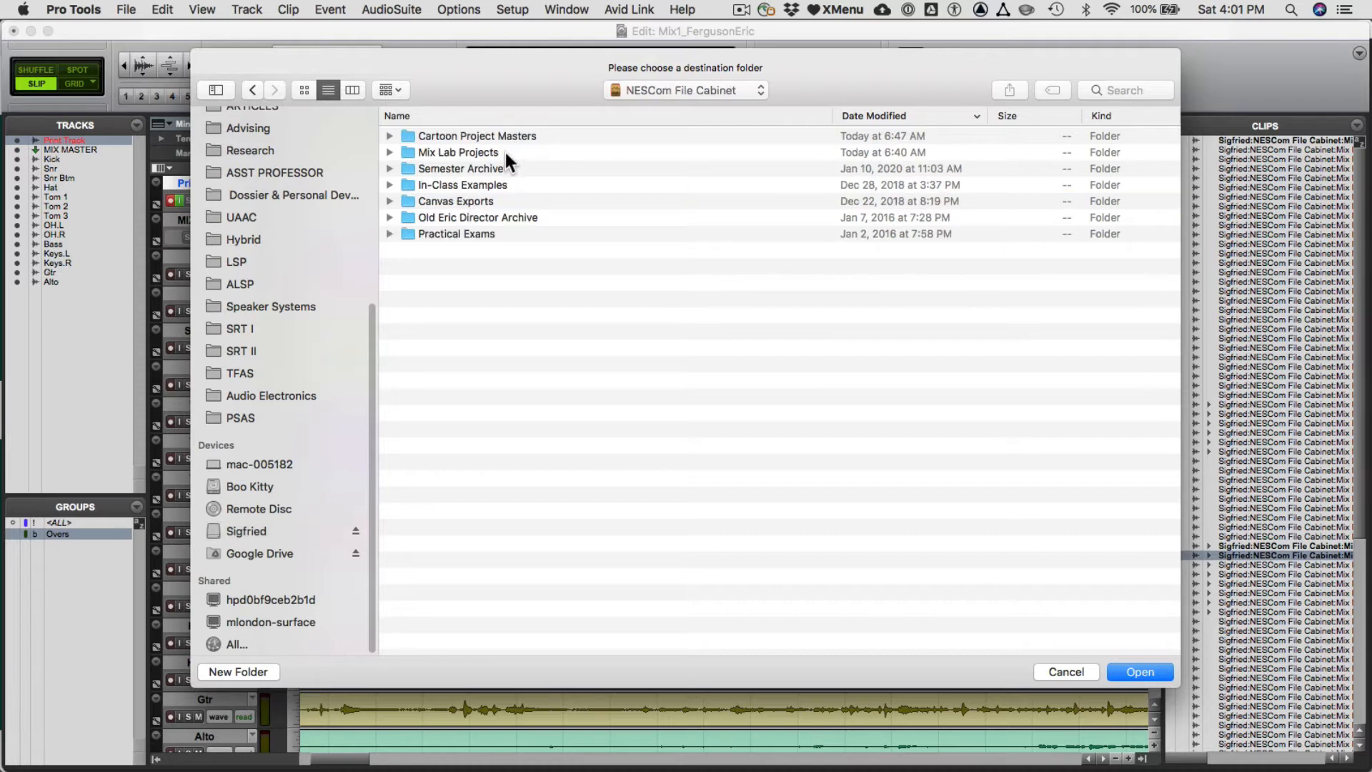
double_click(504, 153)
click(519, 137)
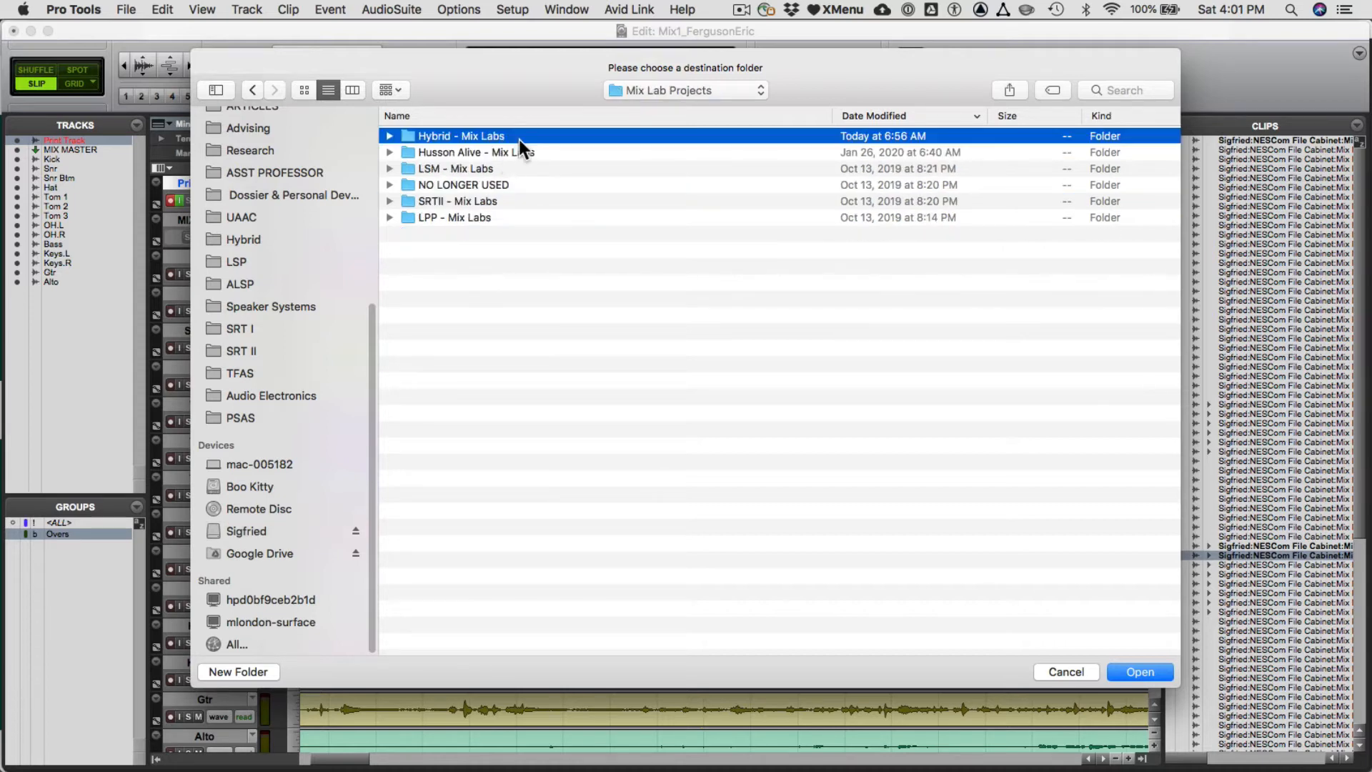
double_click(519, 137)
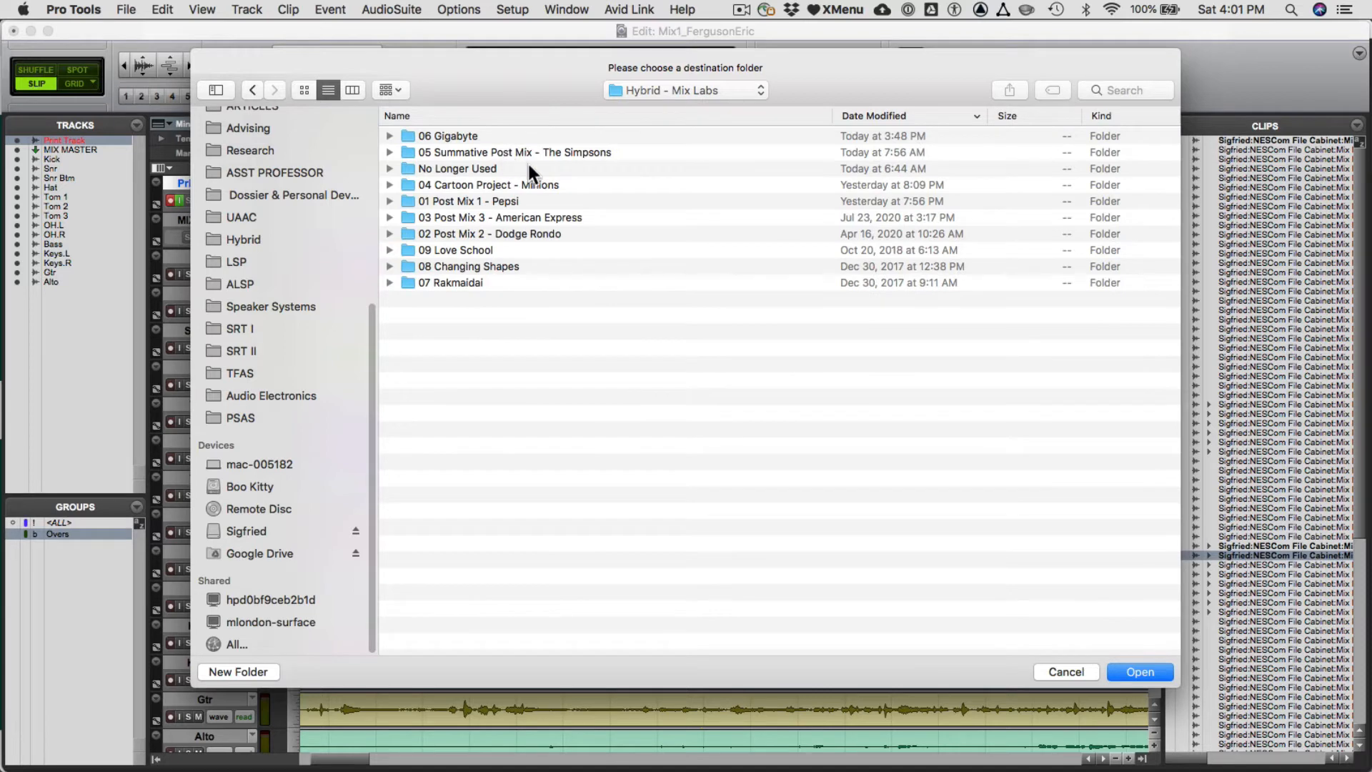
click(875, 116)
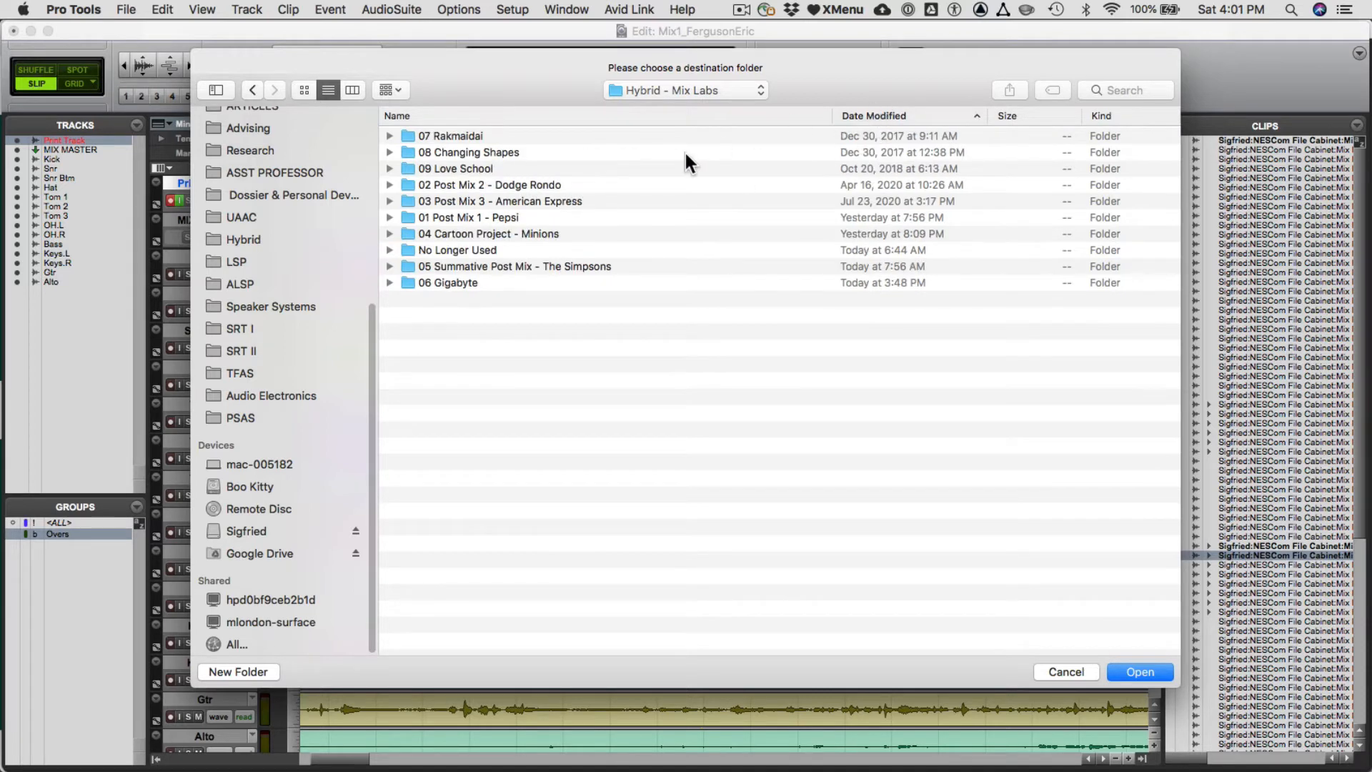
double_click(474, 282)
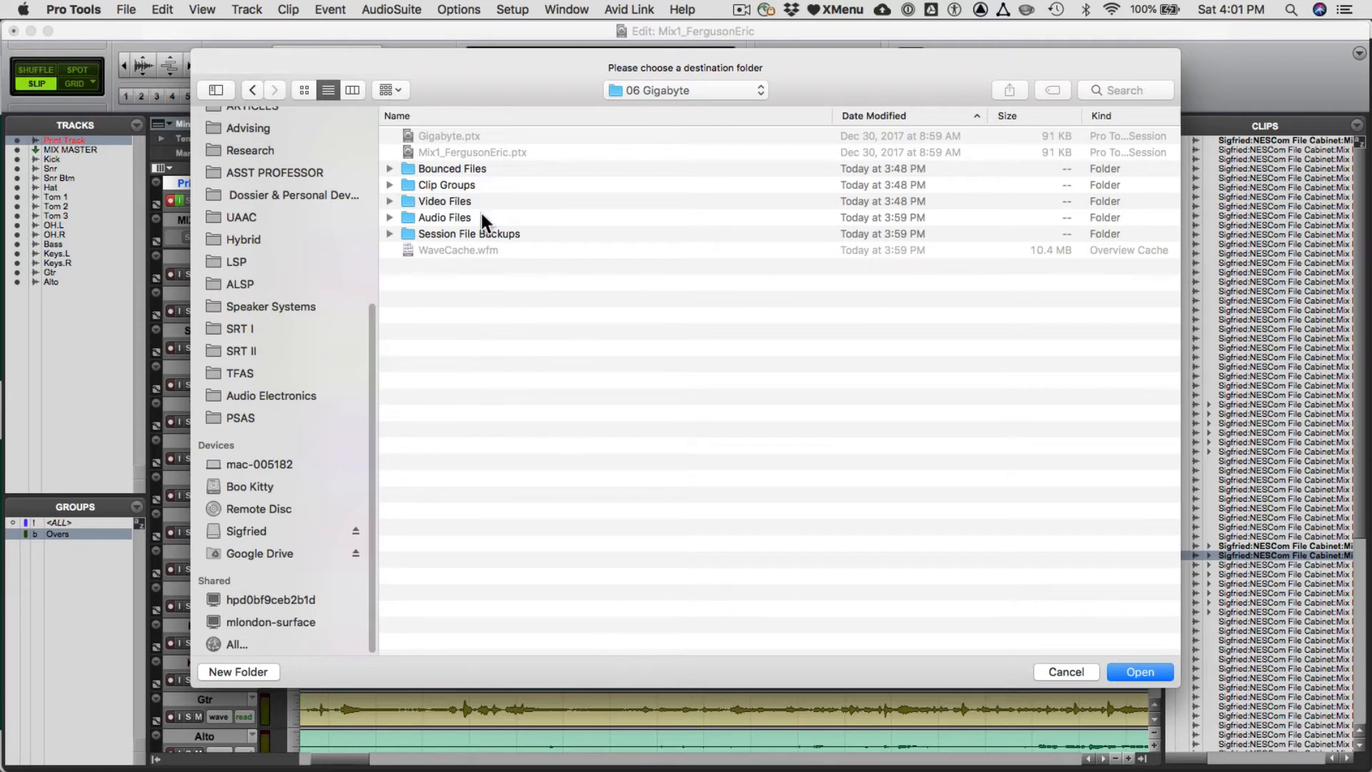
click(1140, 672)
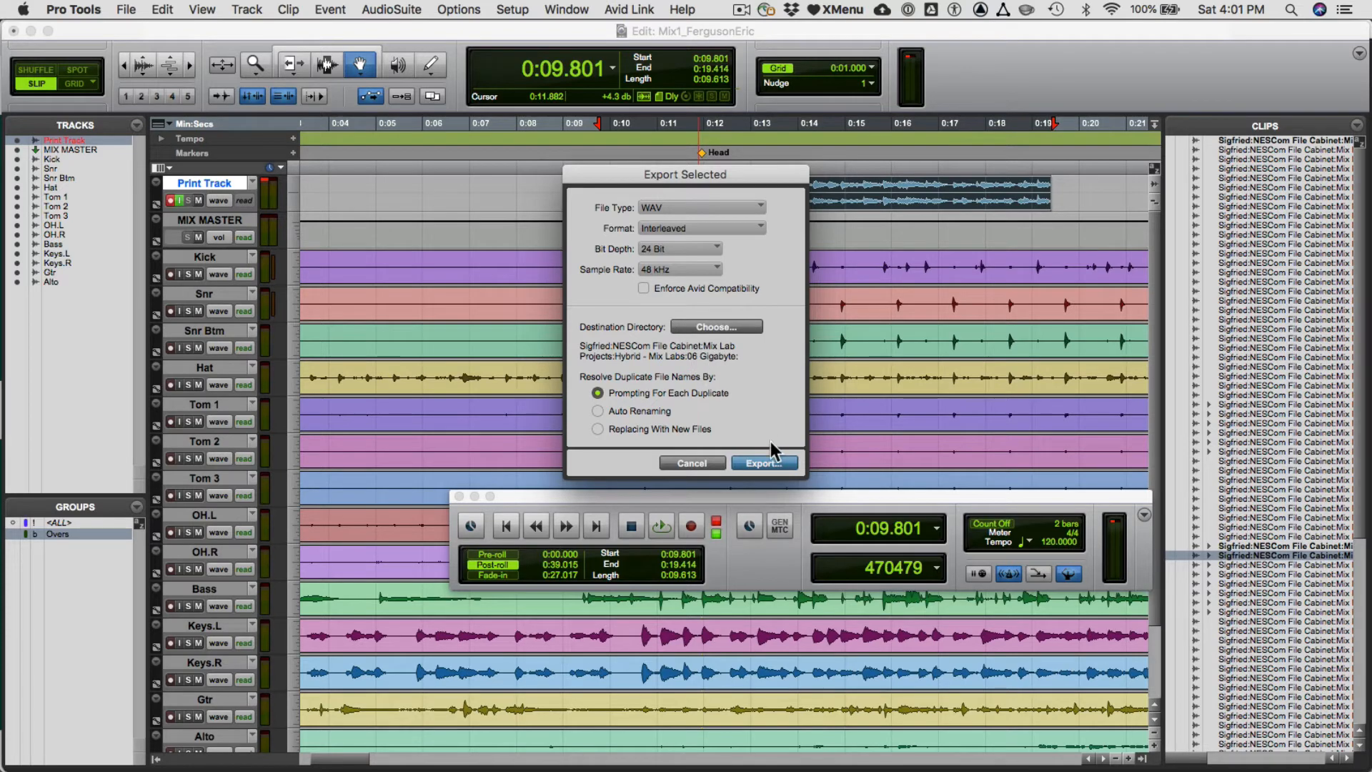
click(767, 464)
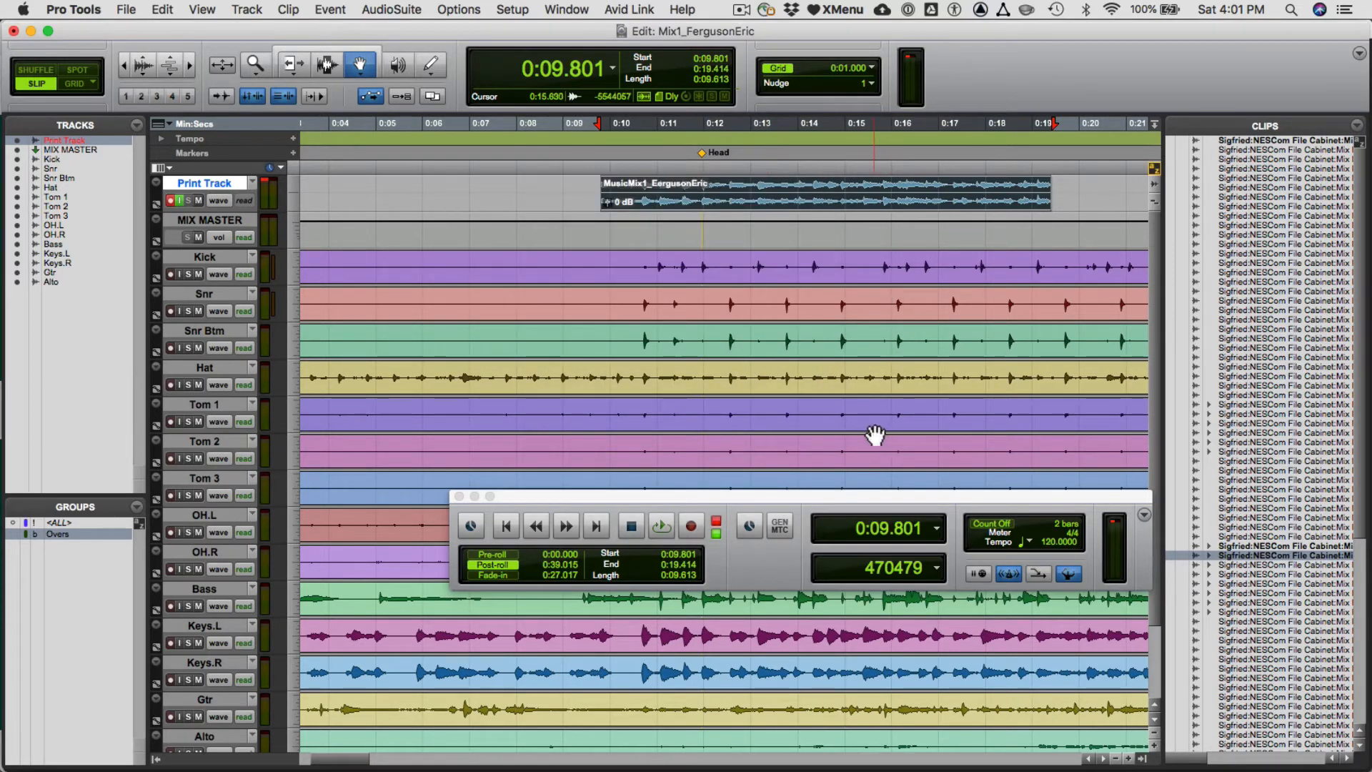
key(super+Tab)
click(510, 407)
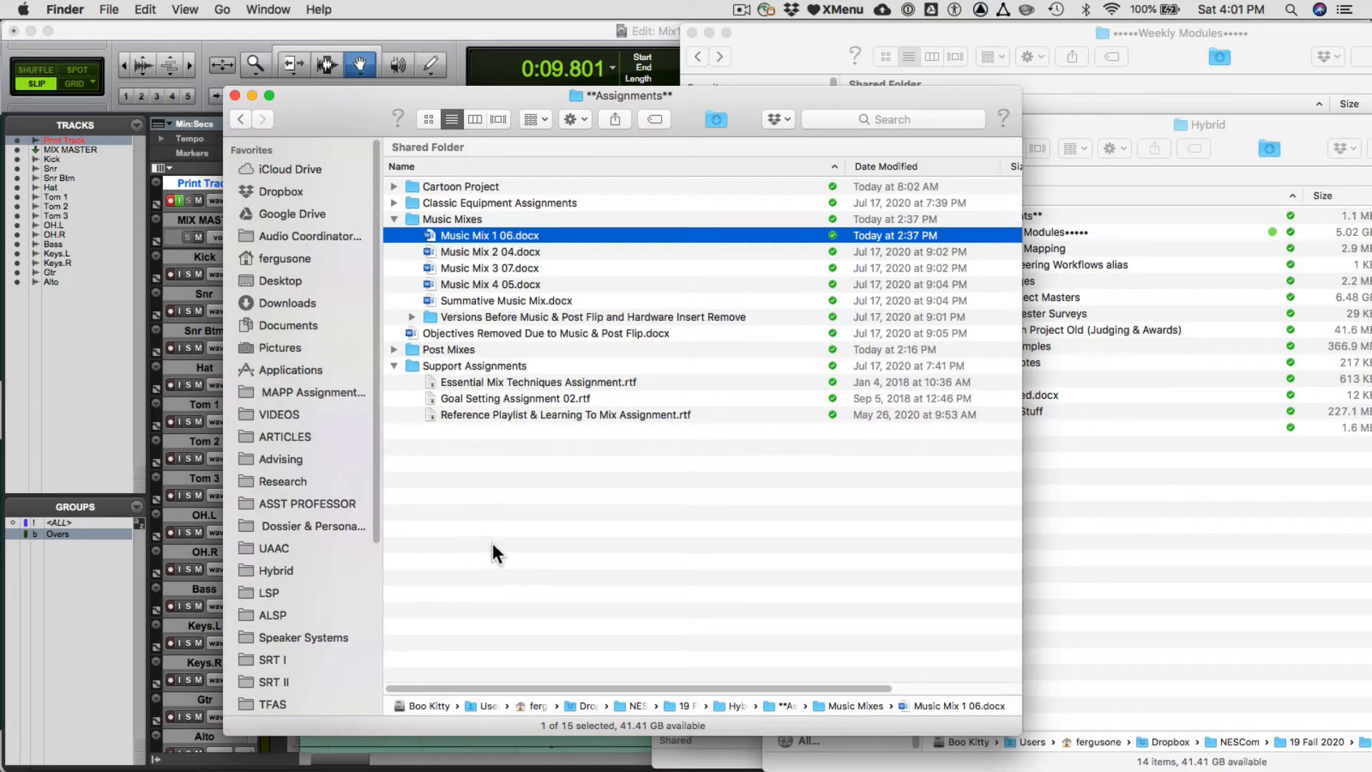
click(1203, 517)
click(705, 546)
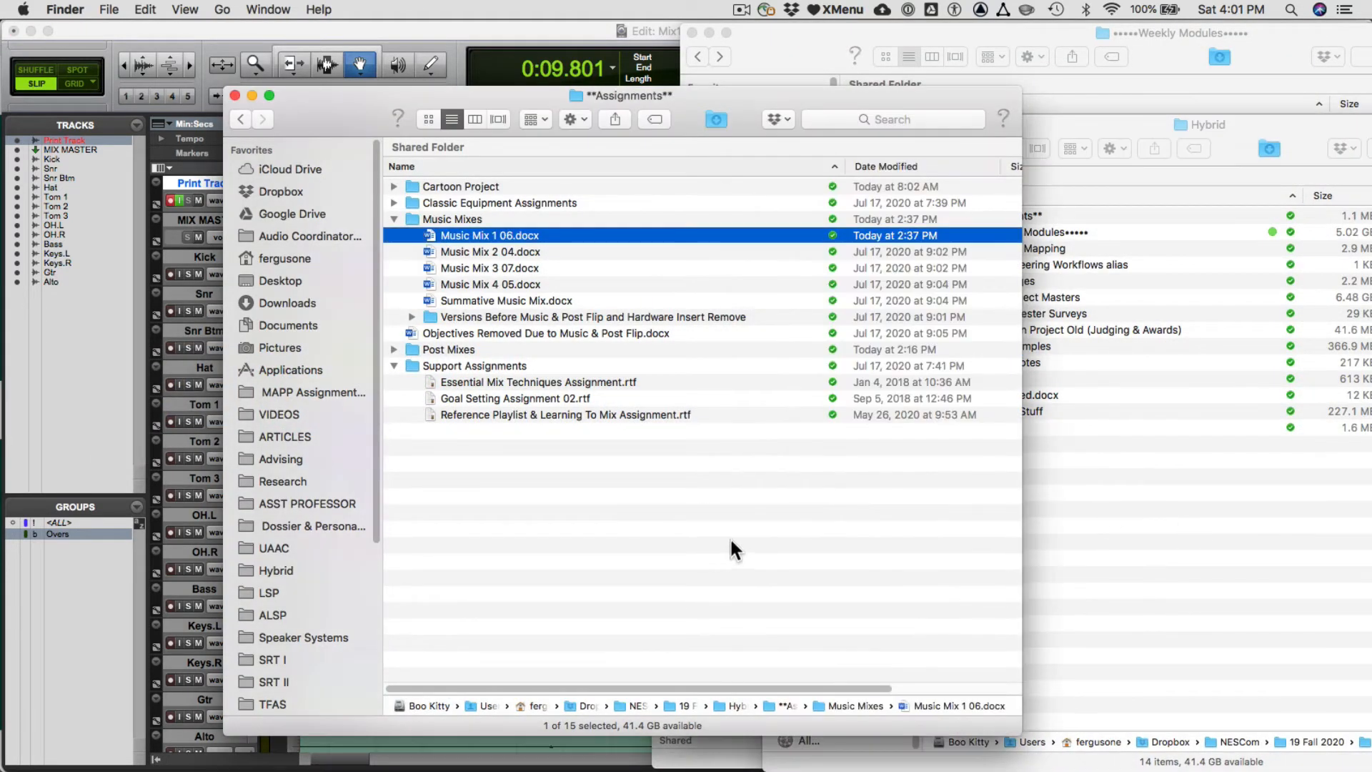
scroll(320, 631, down, 5)
scroll(320, 631, down, 1)
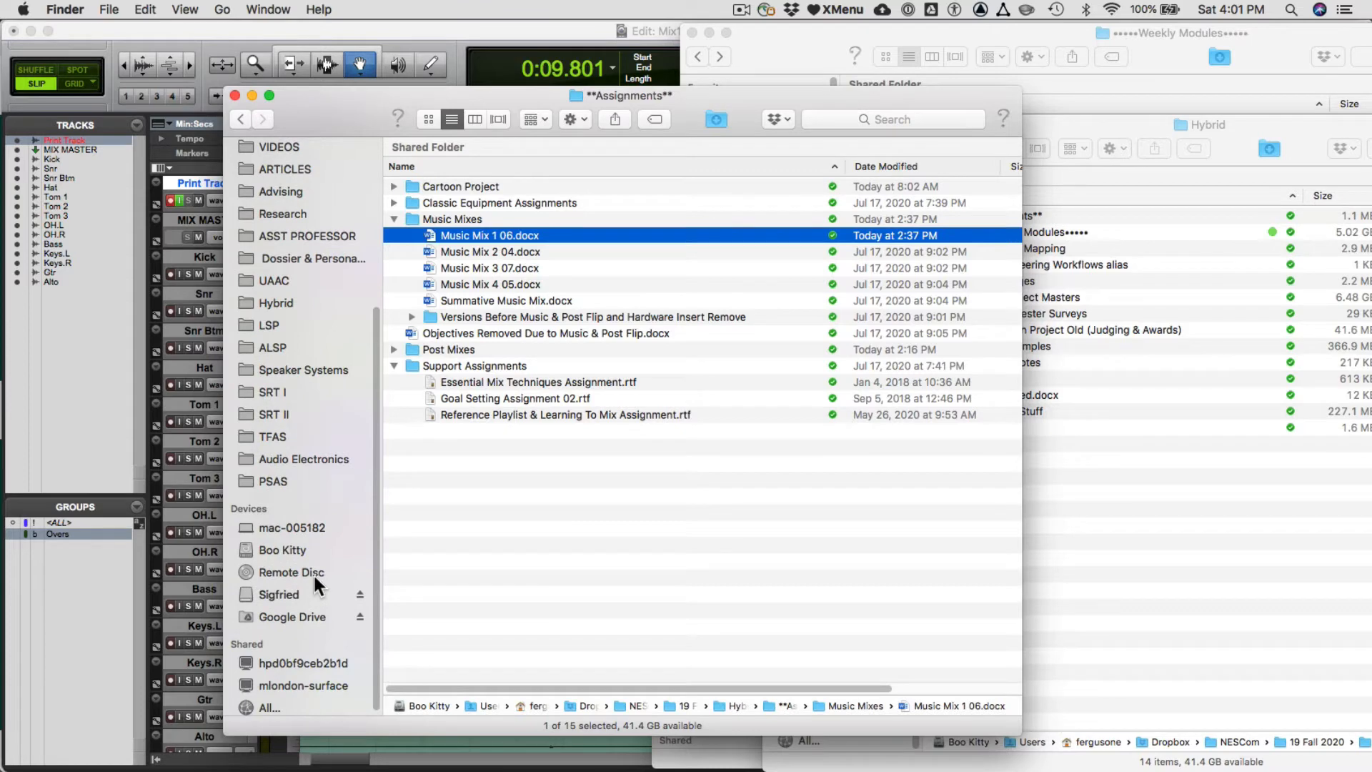
key(super+grave)
key(super+grave)
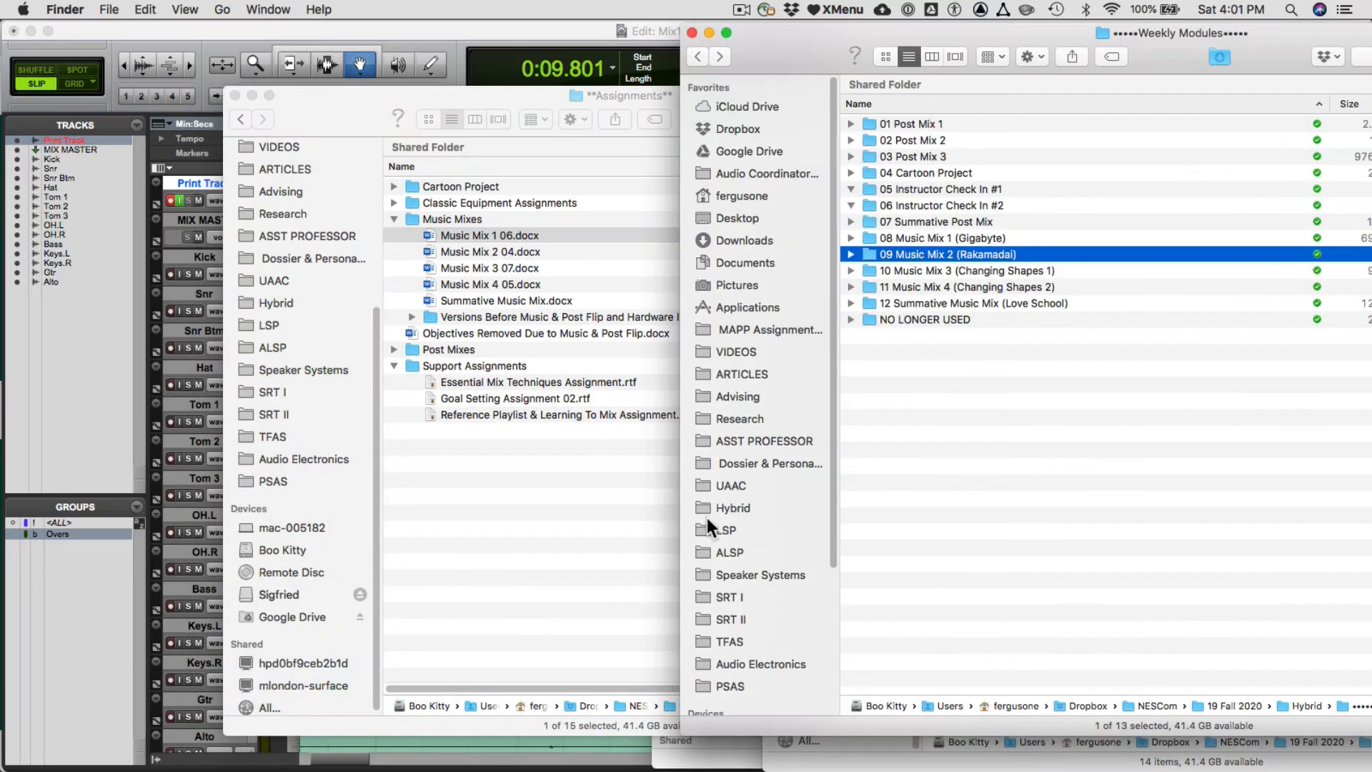
click(508, 547)
- Return to Pro Tools and reveal the current session file in its 06 Gigabyte folder in Finder
click(540, 32)
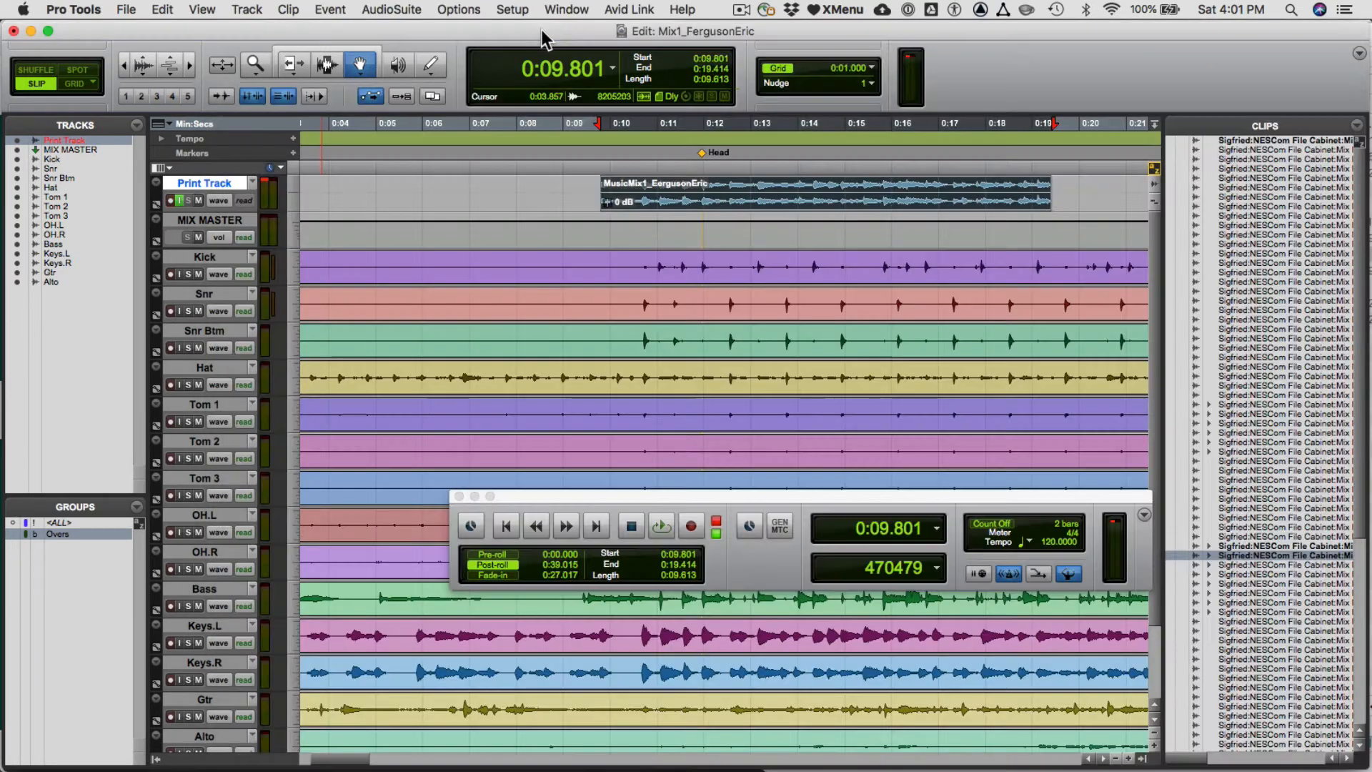
super+click(688, 32)
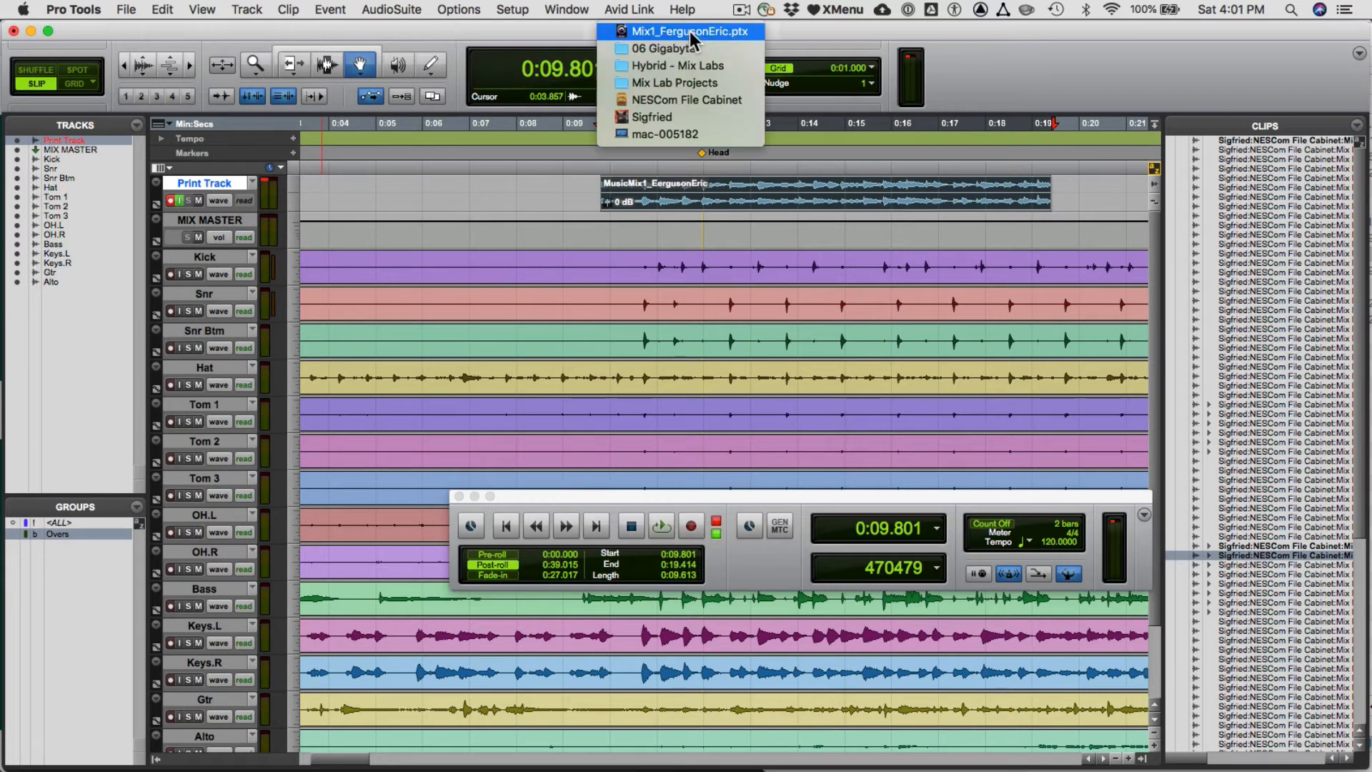
key(super+Tab)
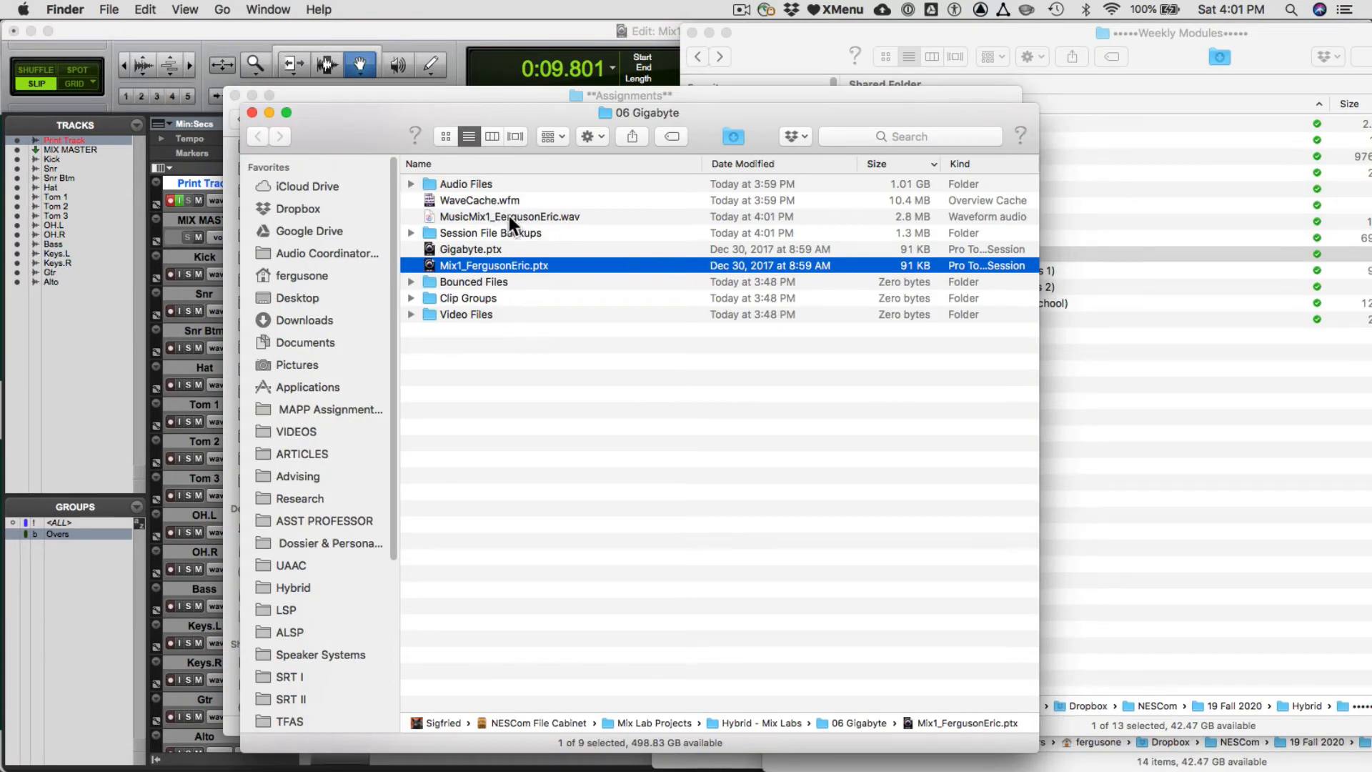
- Preview the exported MusicMix1 WAV file in the 06 Gigabyte folder by playing it in Quick Look
click(511, 217)
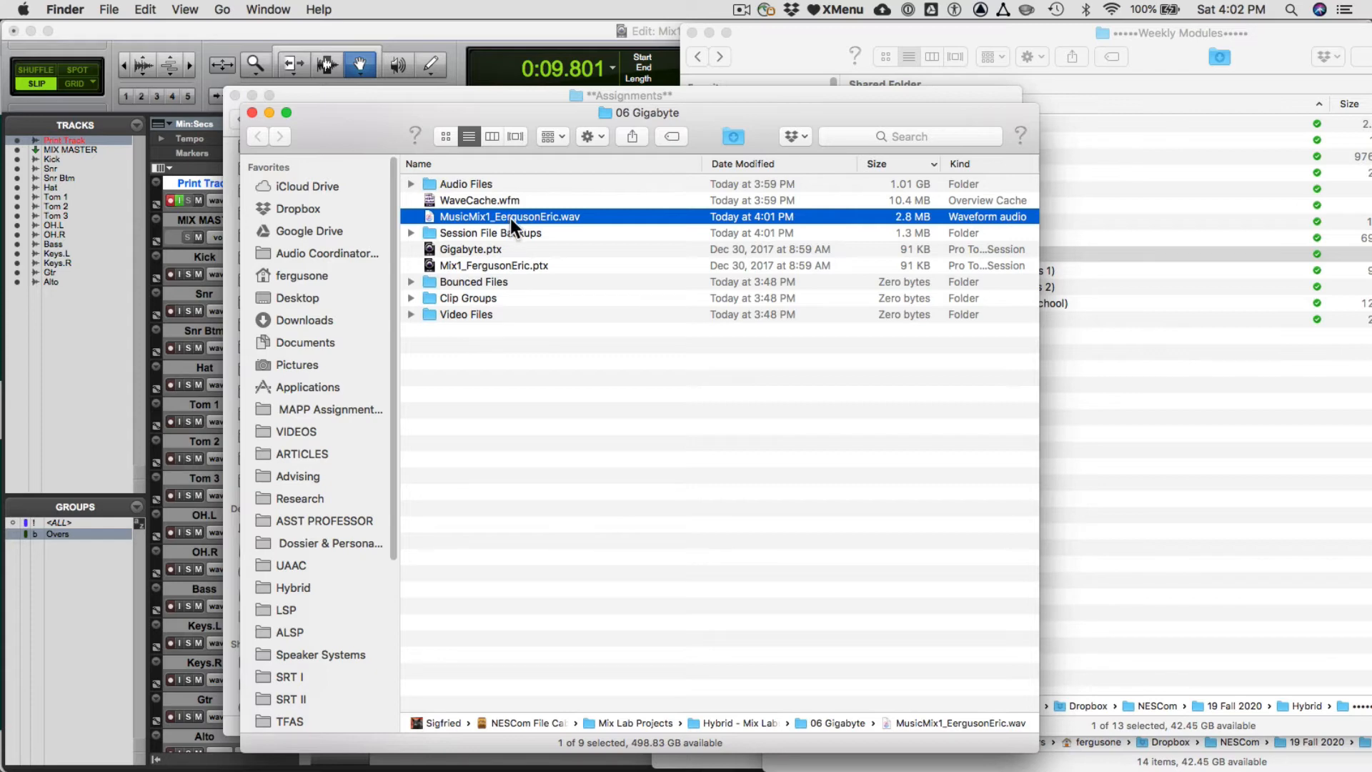
key(space)
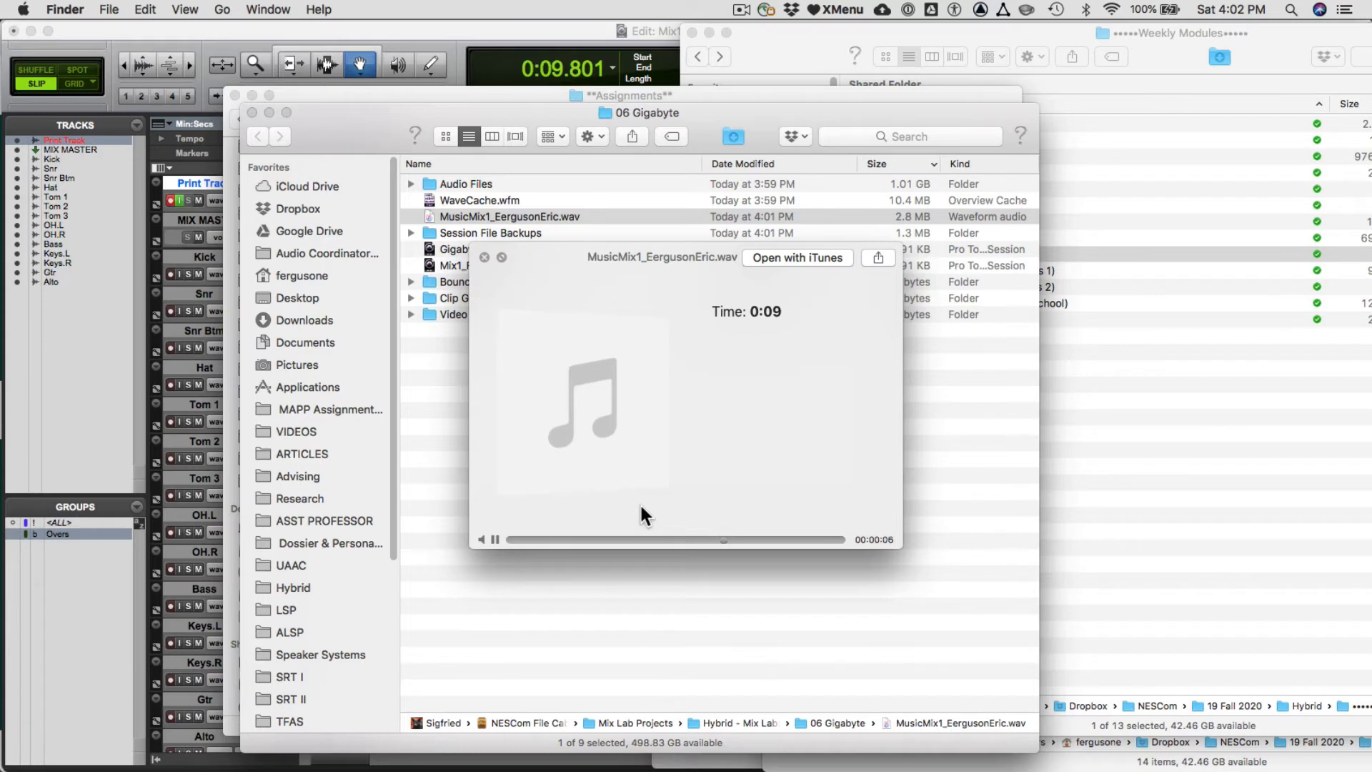
key(space)
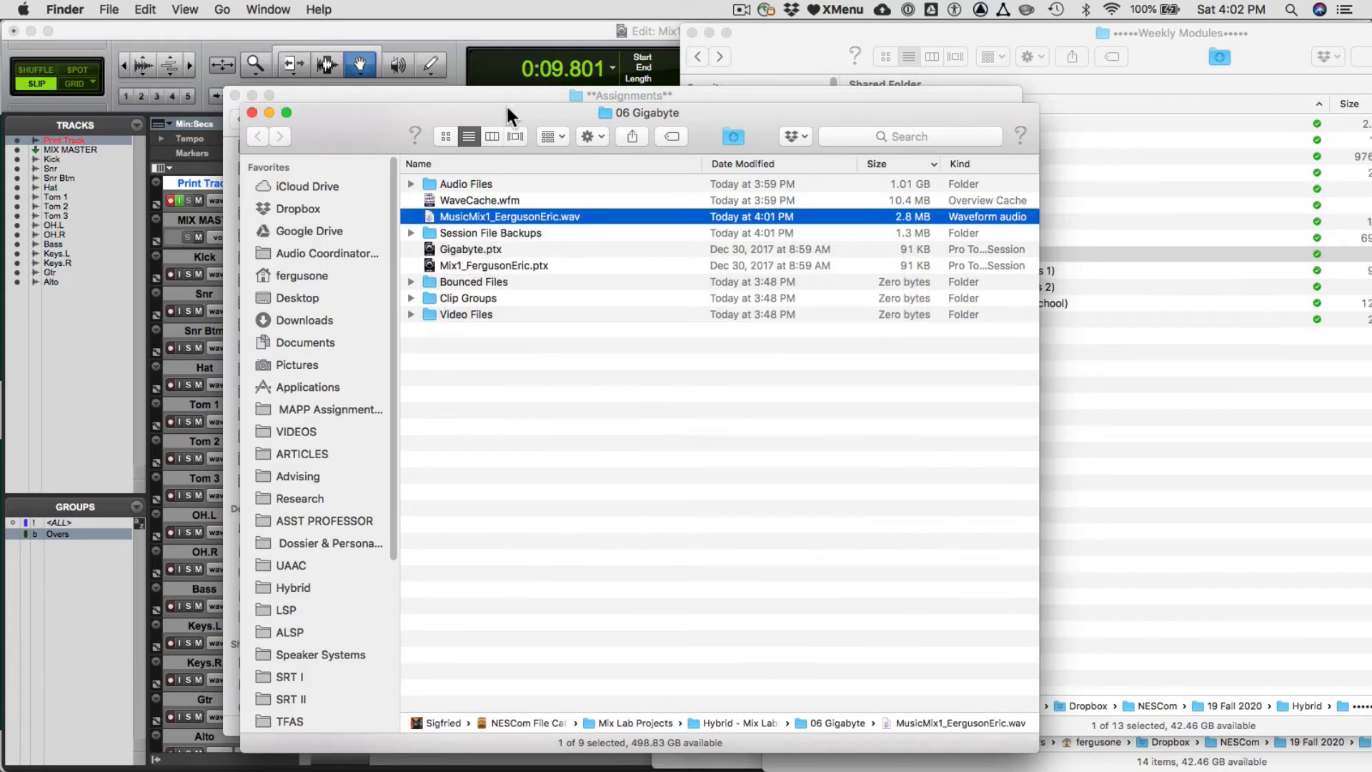
- Move the 06 Gigabyte window aside, switch to Chrome and open Google Drive in a new tab
drag(509, 114, 856, 196)
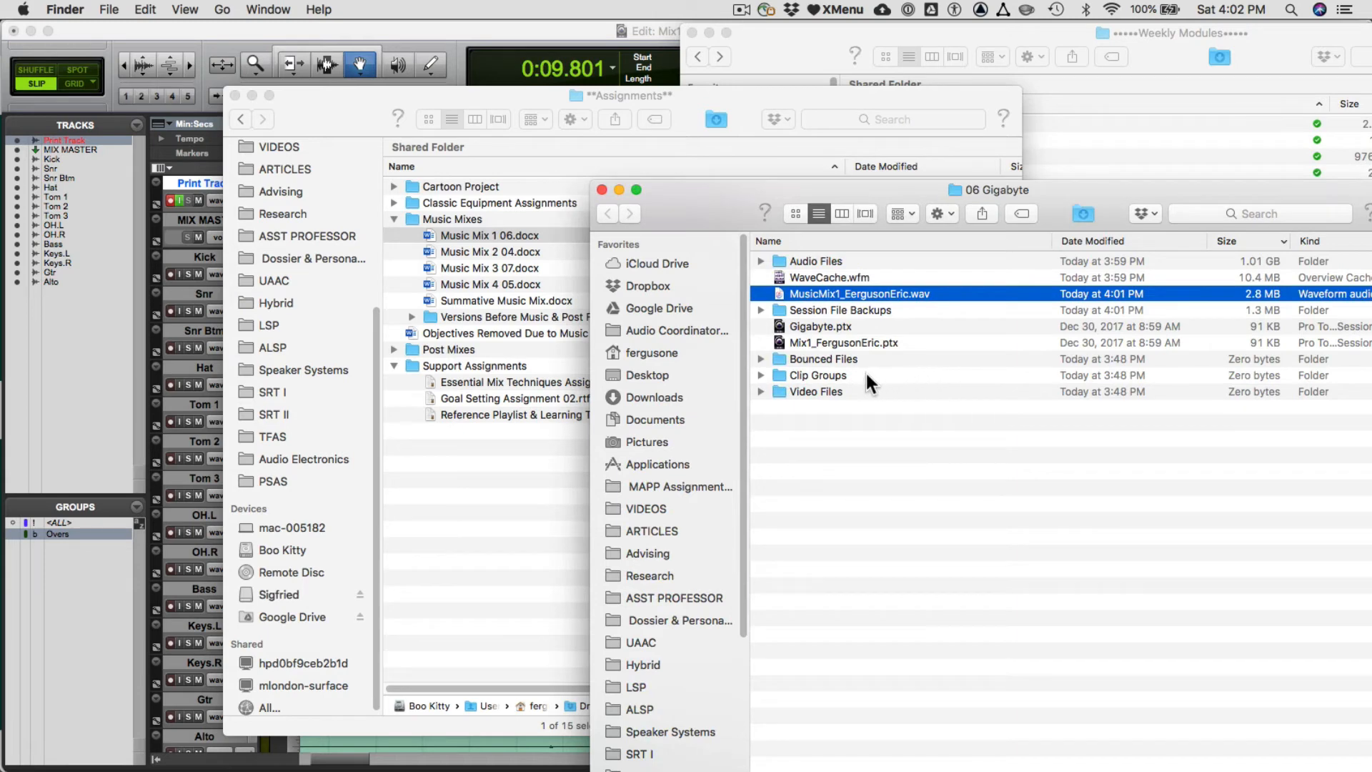
key(super+Tab)
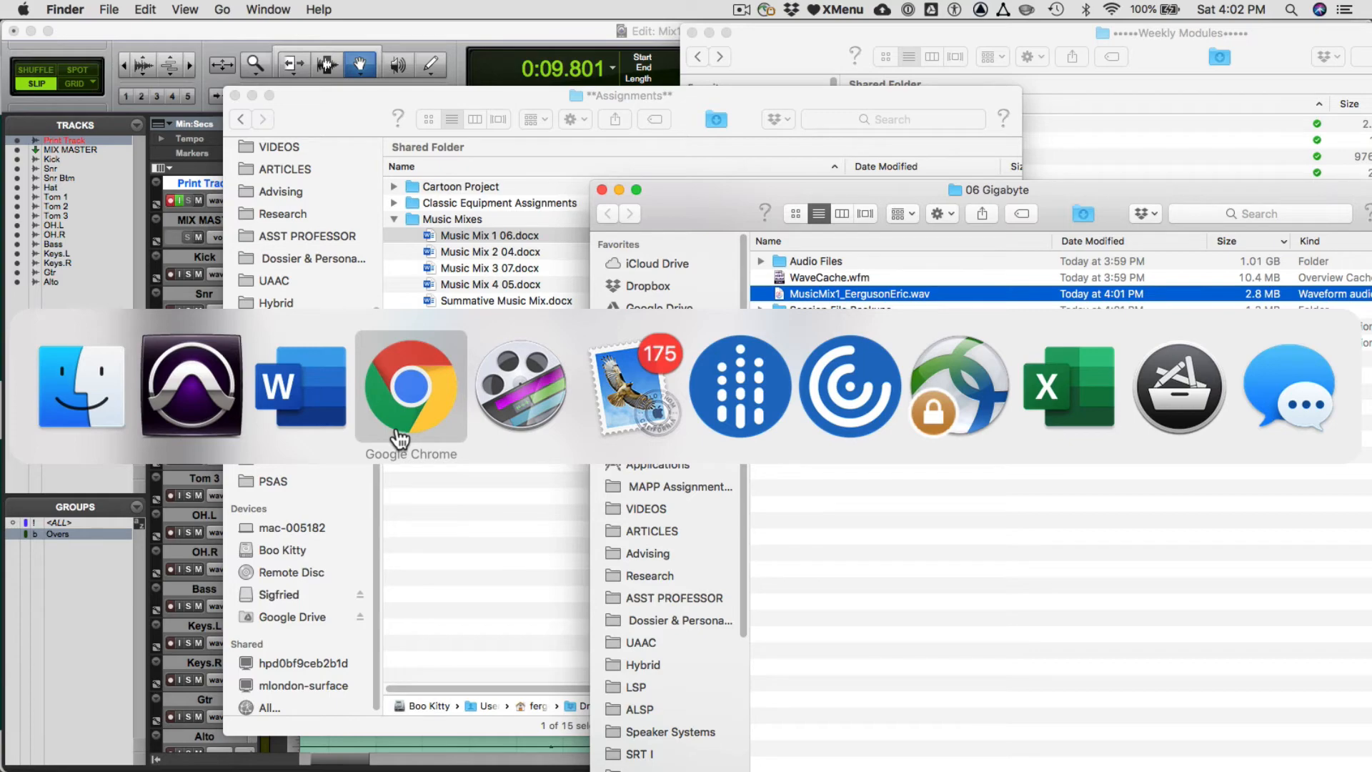
click(399, 435)
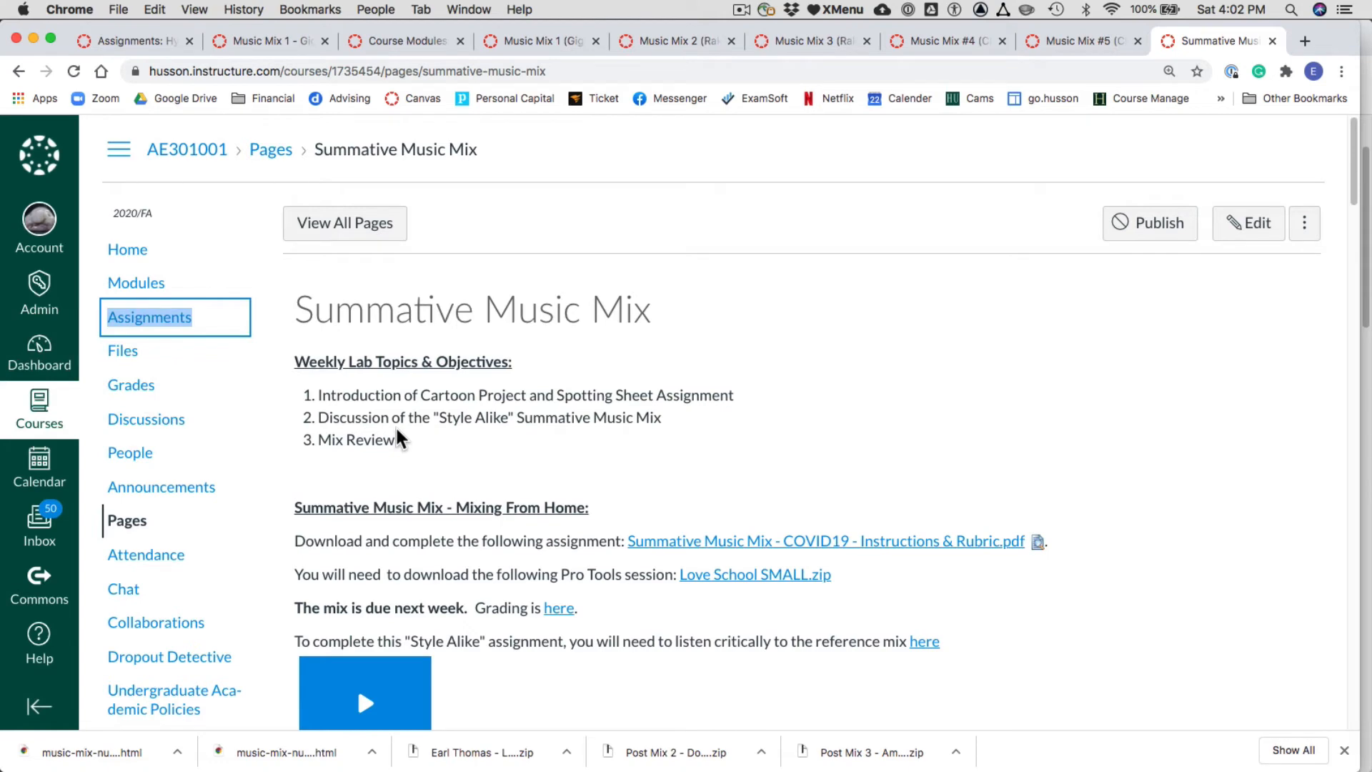
key(super+t)
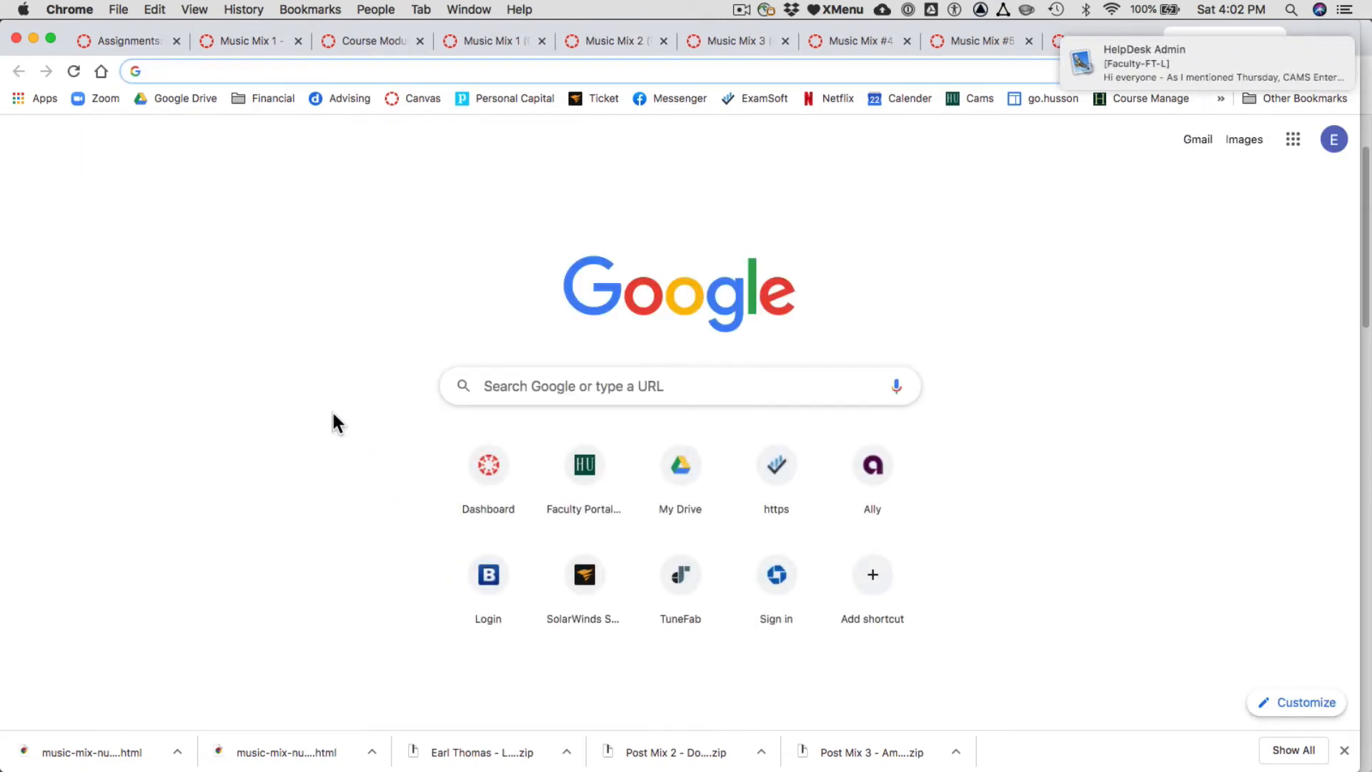
click(190, 103)
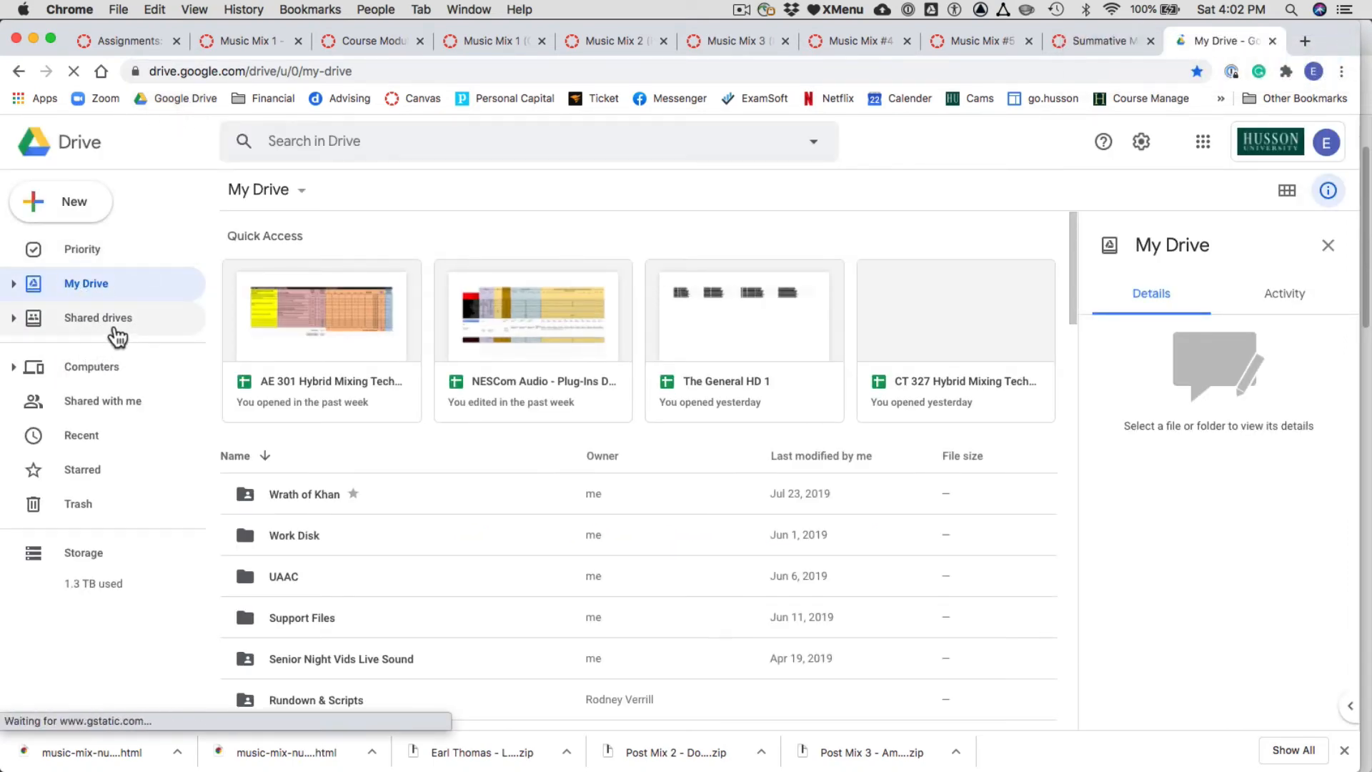
- Open the person's own folder in the Audio Mixes shared drive, under Fall 2020 > Hybrid Mixing Techniques
click(114, 323)
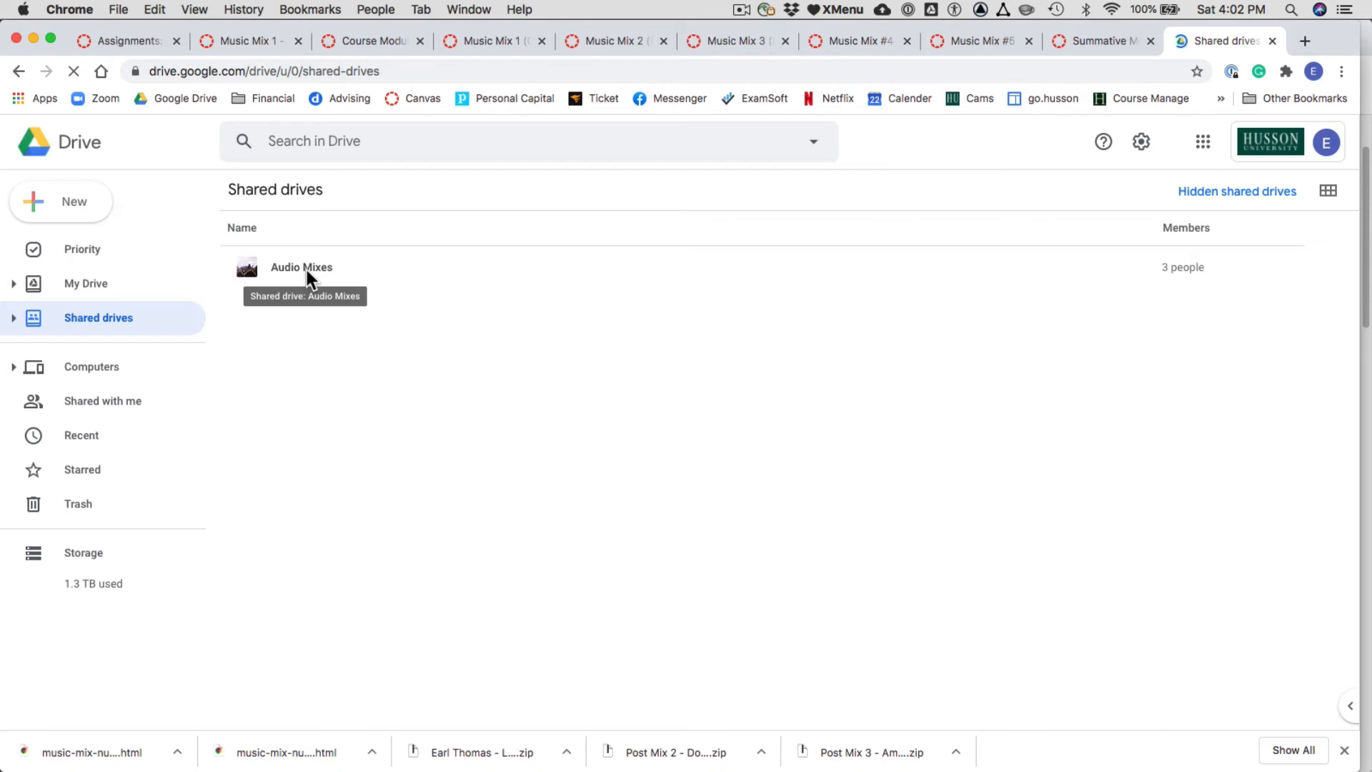
double_click(306, 269)
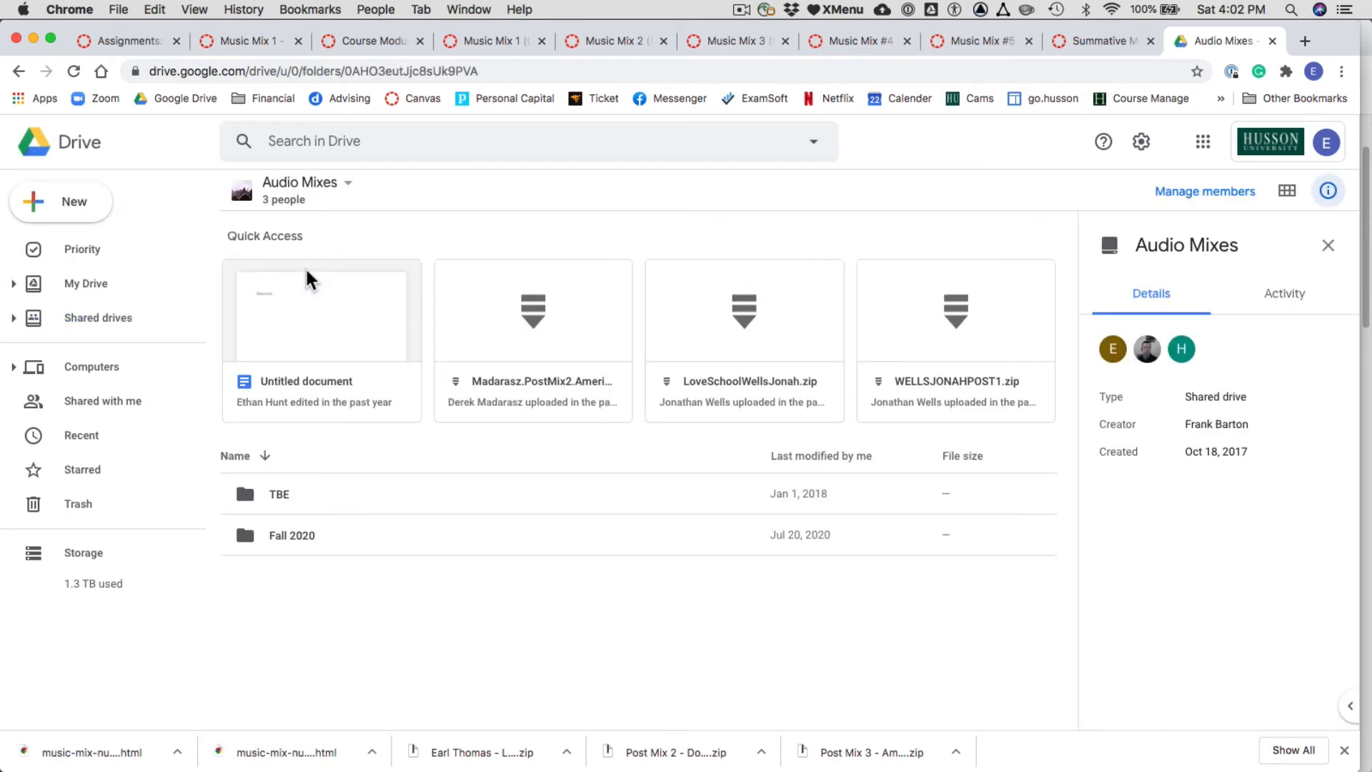
double_click(300, 538)
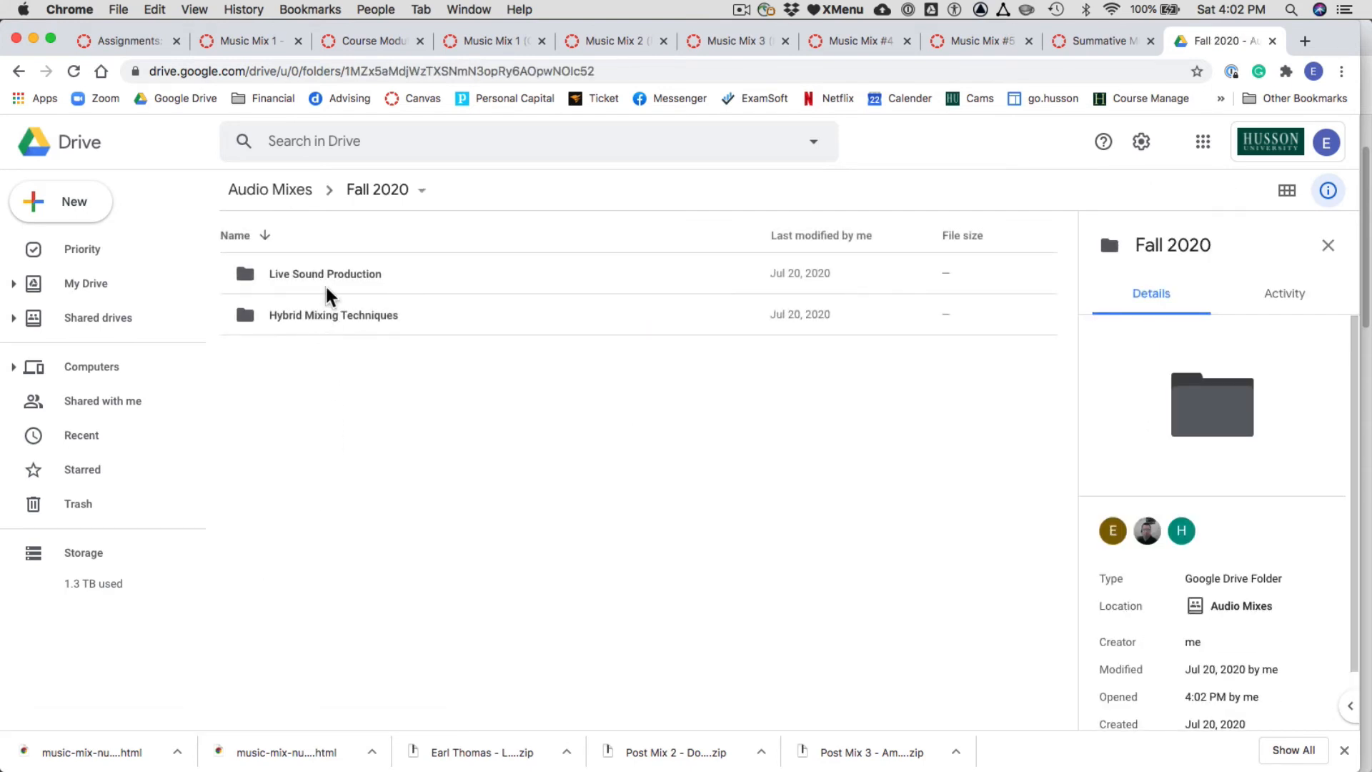
double_click(334, 315)
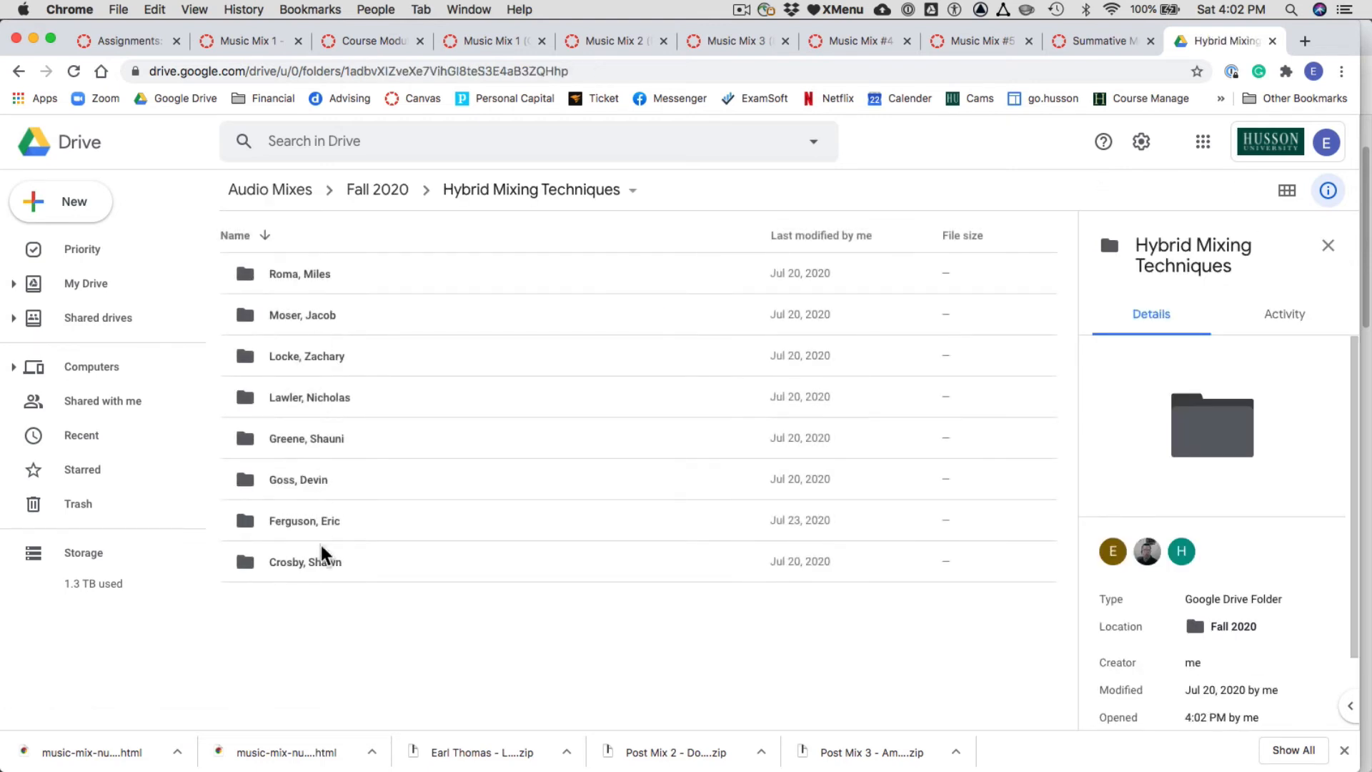
double_click(315, 516)
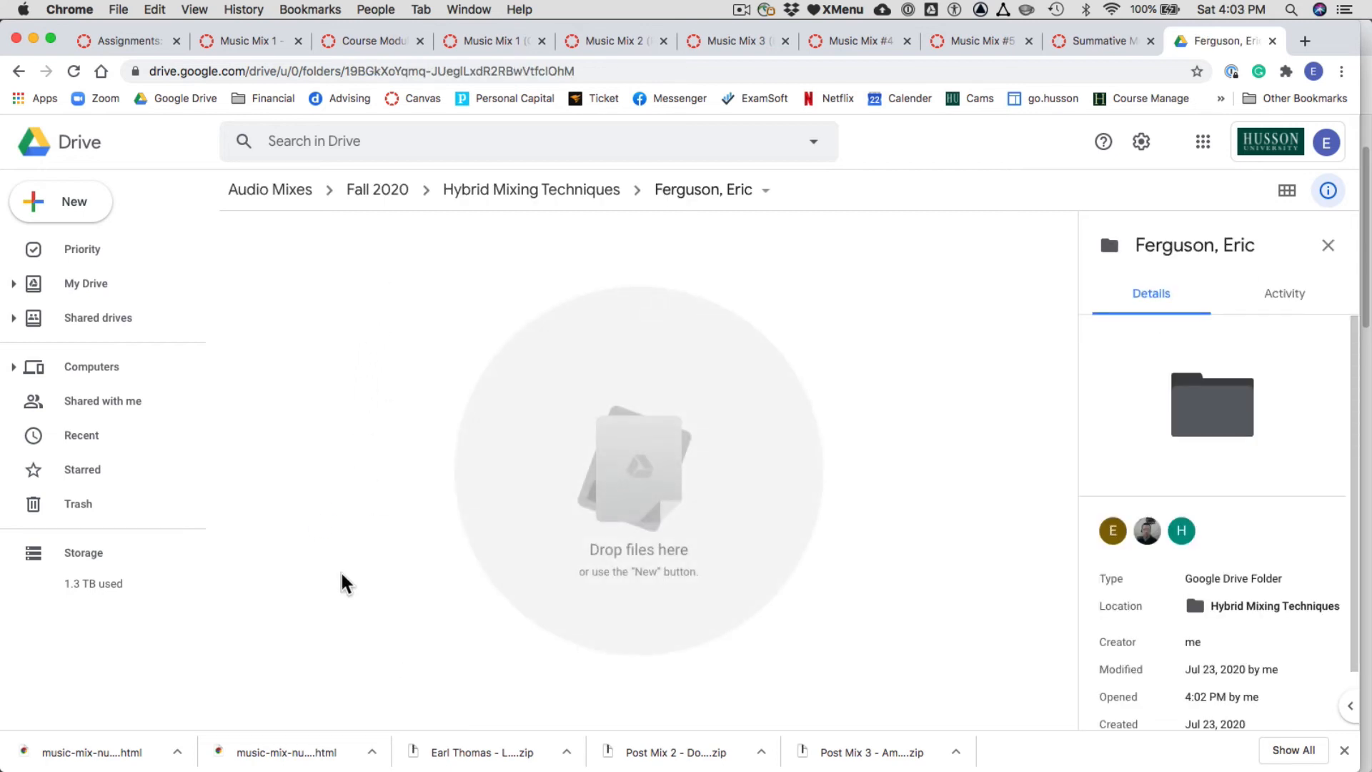
- Create a folder in the Drive folder named Stereo Mix Masters, copying the name from the Word assignment document
right_click(392, 426)
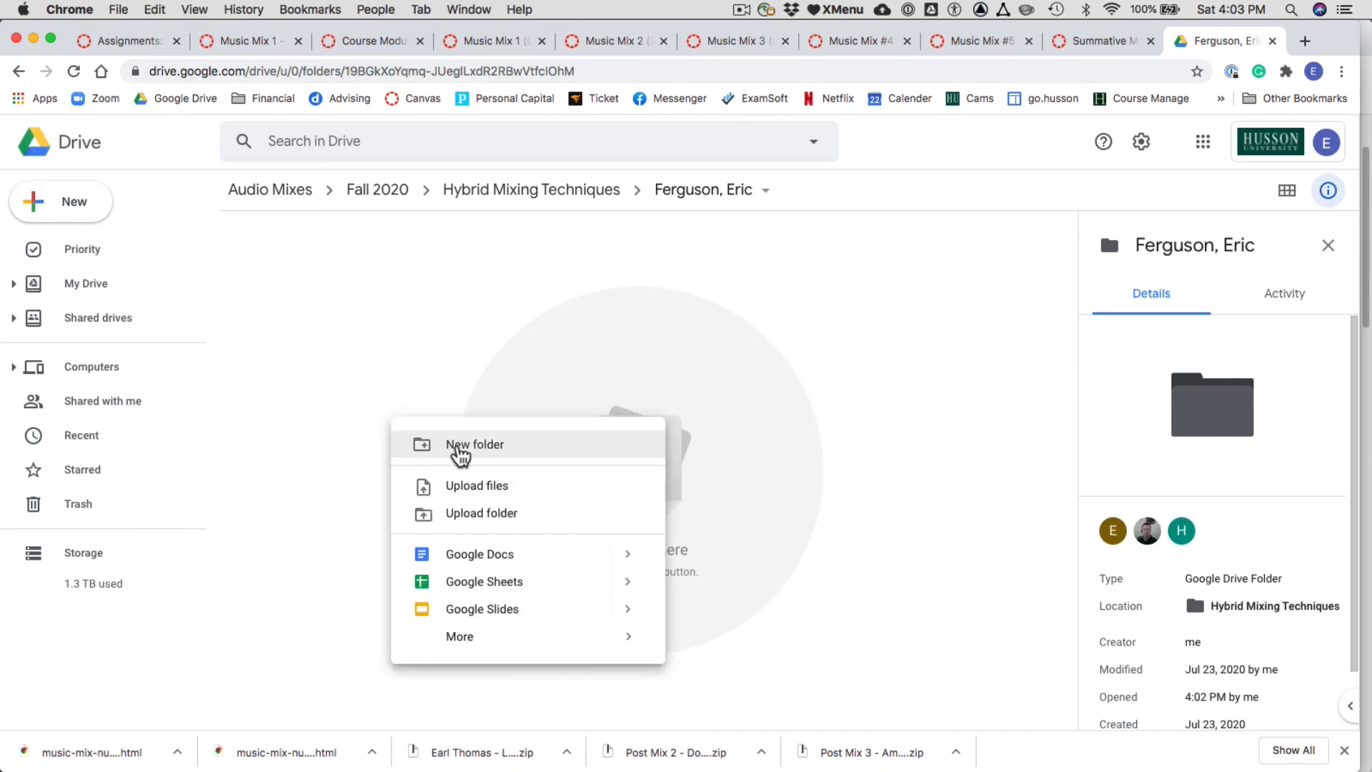
click(460, 453)
key(super+Tab)
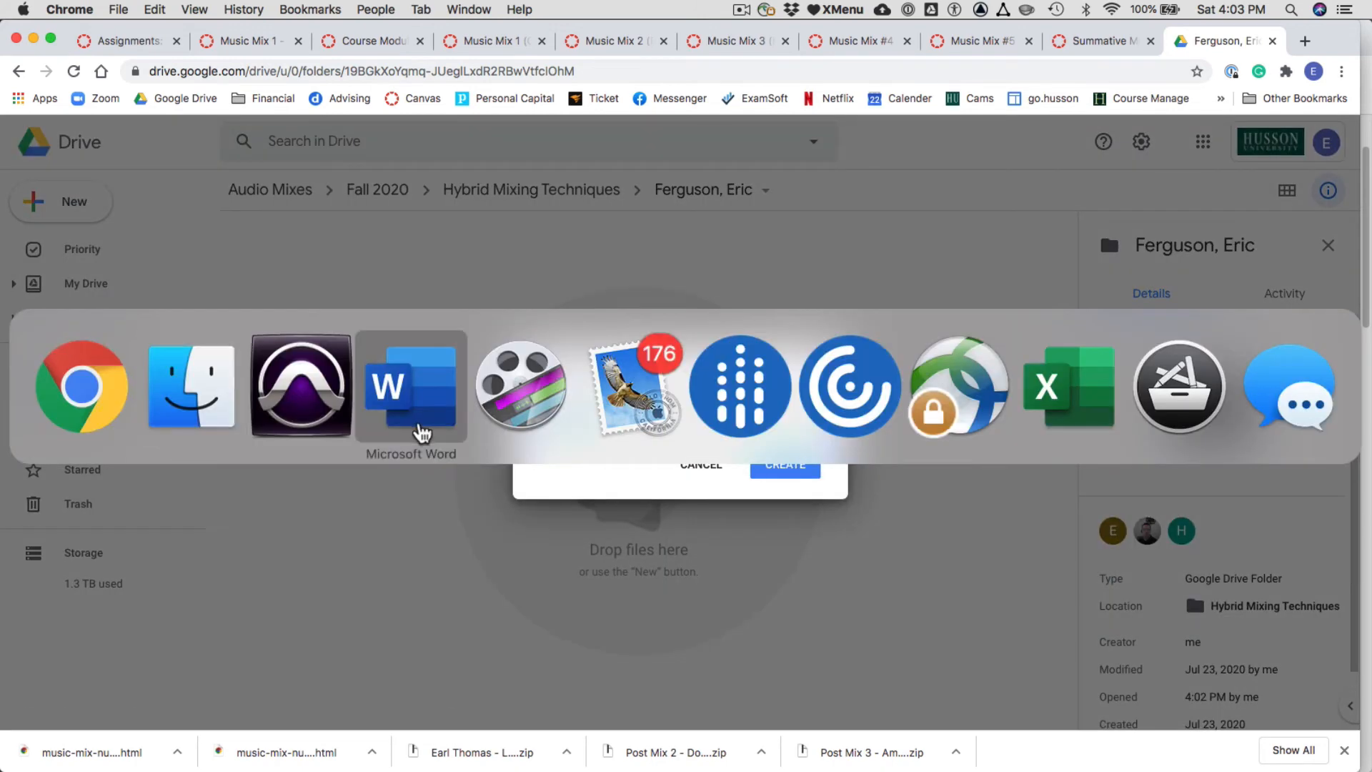
click(419, 429)
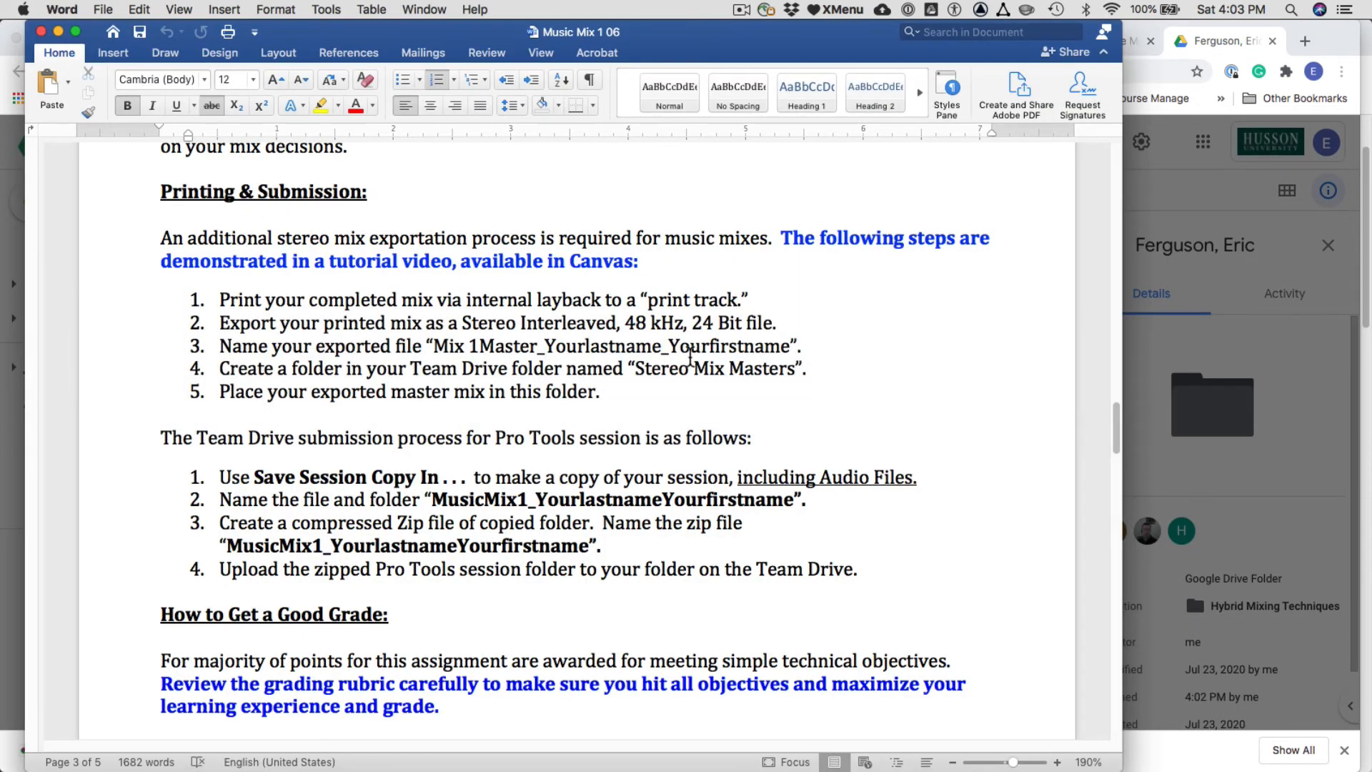
drag(795, 369, 641, 370)
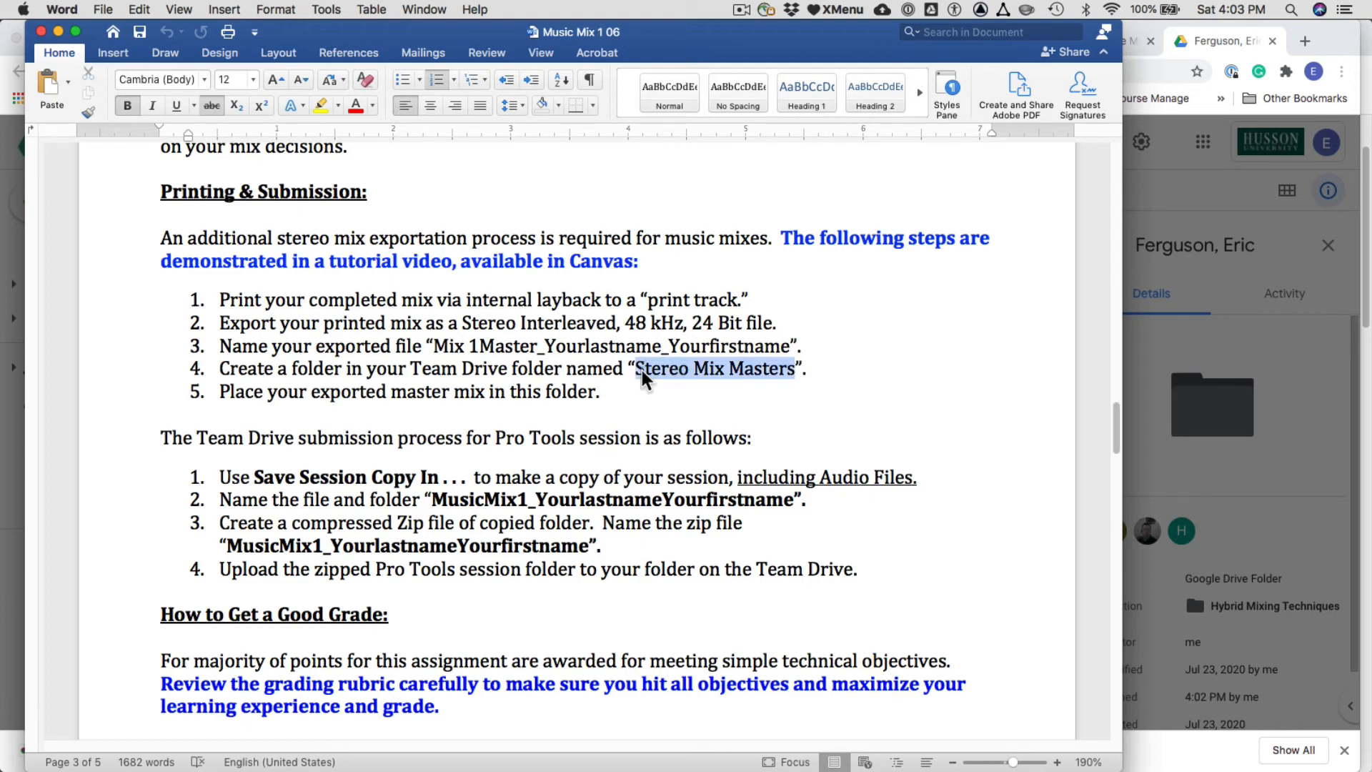
key(super+c)
key(super+Tab)
key(super+v)
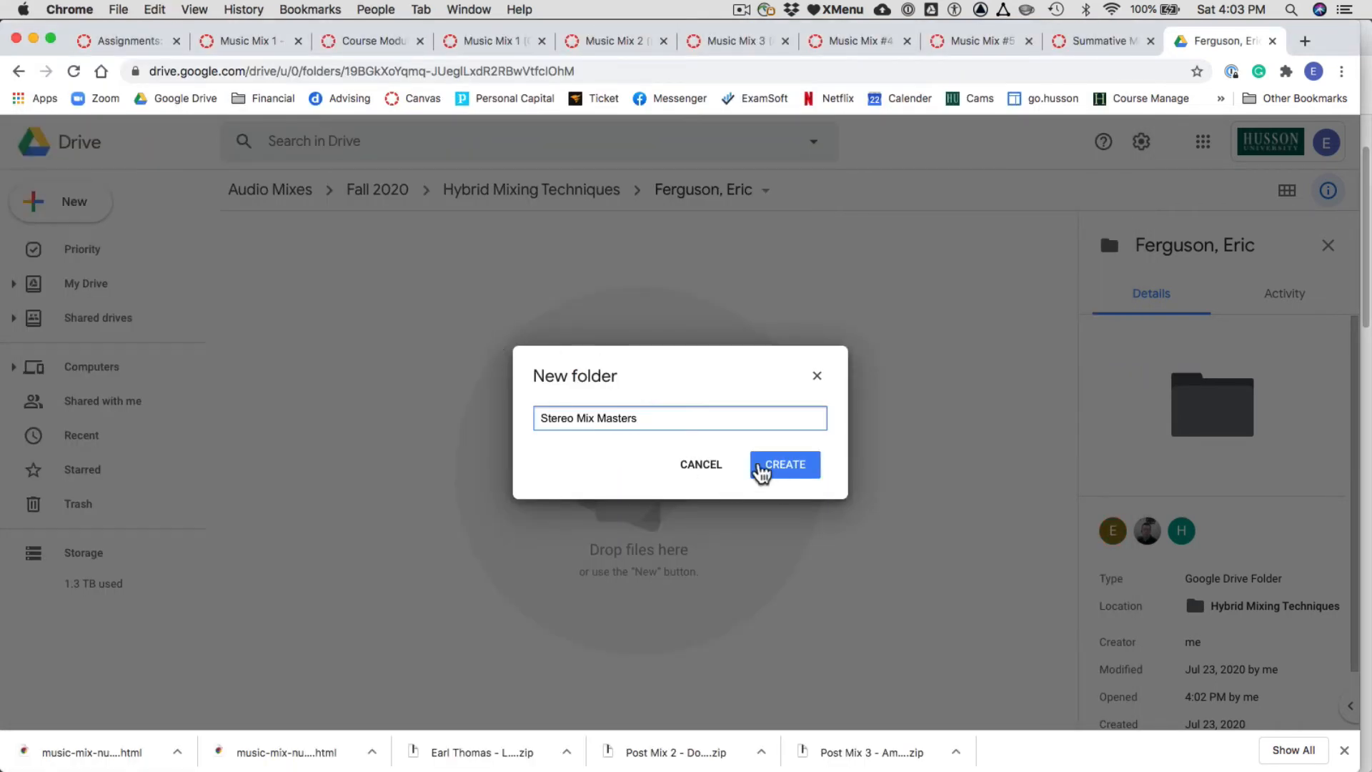
click(788, 466)
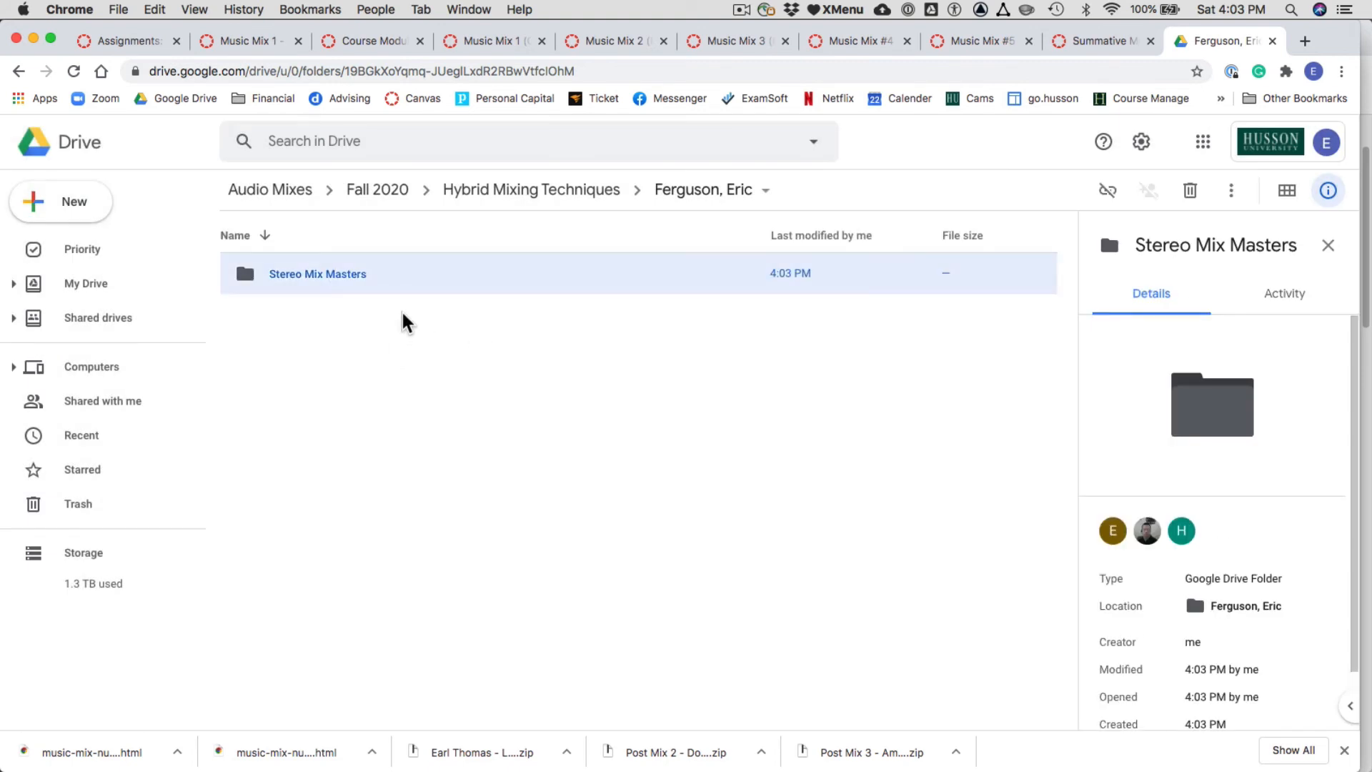
- Open the Stereo Mix Masters folder and upload the exported MusicMix1 WAV file into it from the 06 Gigabyte folder in Finder
double_click(345, 276)
key(super+Tab)
key(super+Tab)
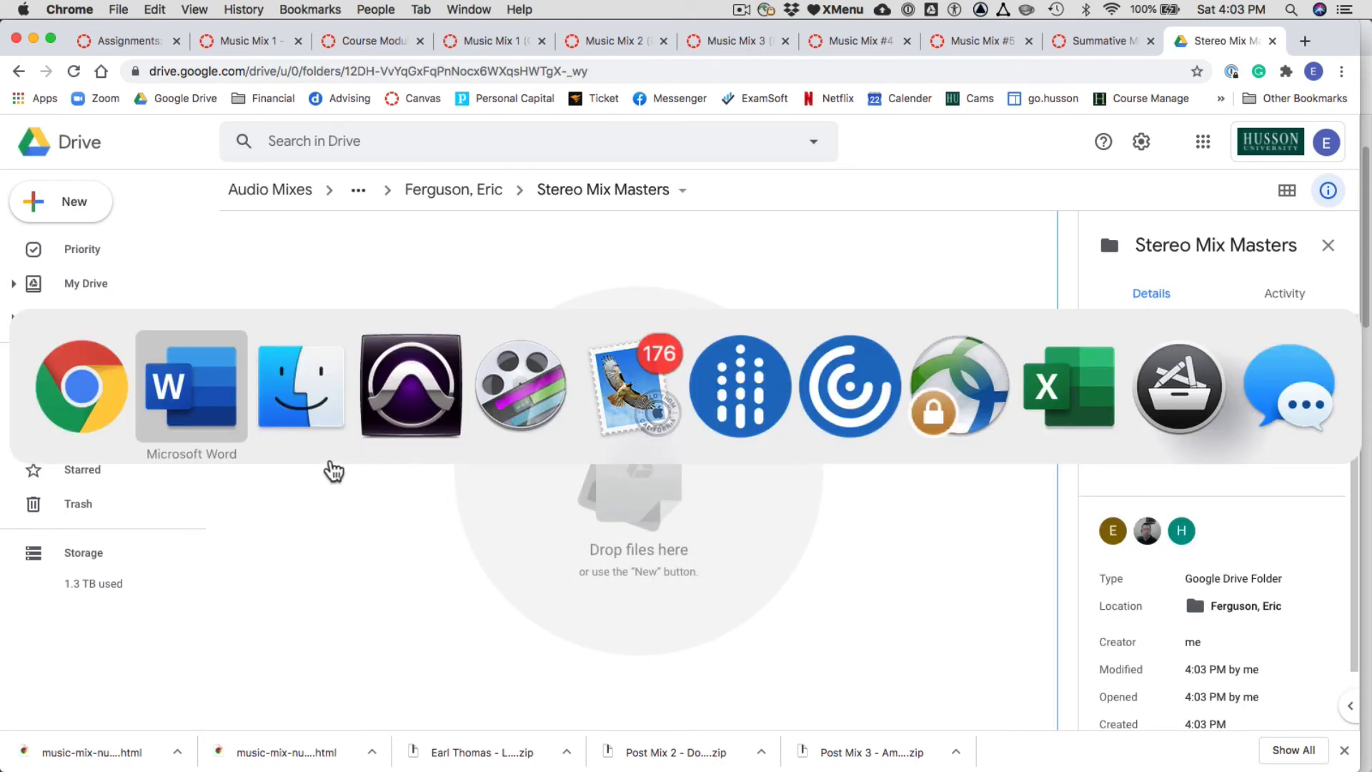
drag(396, 95, 444, 609)
mouse_move(882, 294)
mouse_down()
mouse_move(428, 293)
mouse_move(883, 290)
mouse_move(867, 303)
mouse_up()
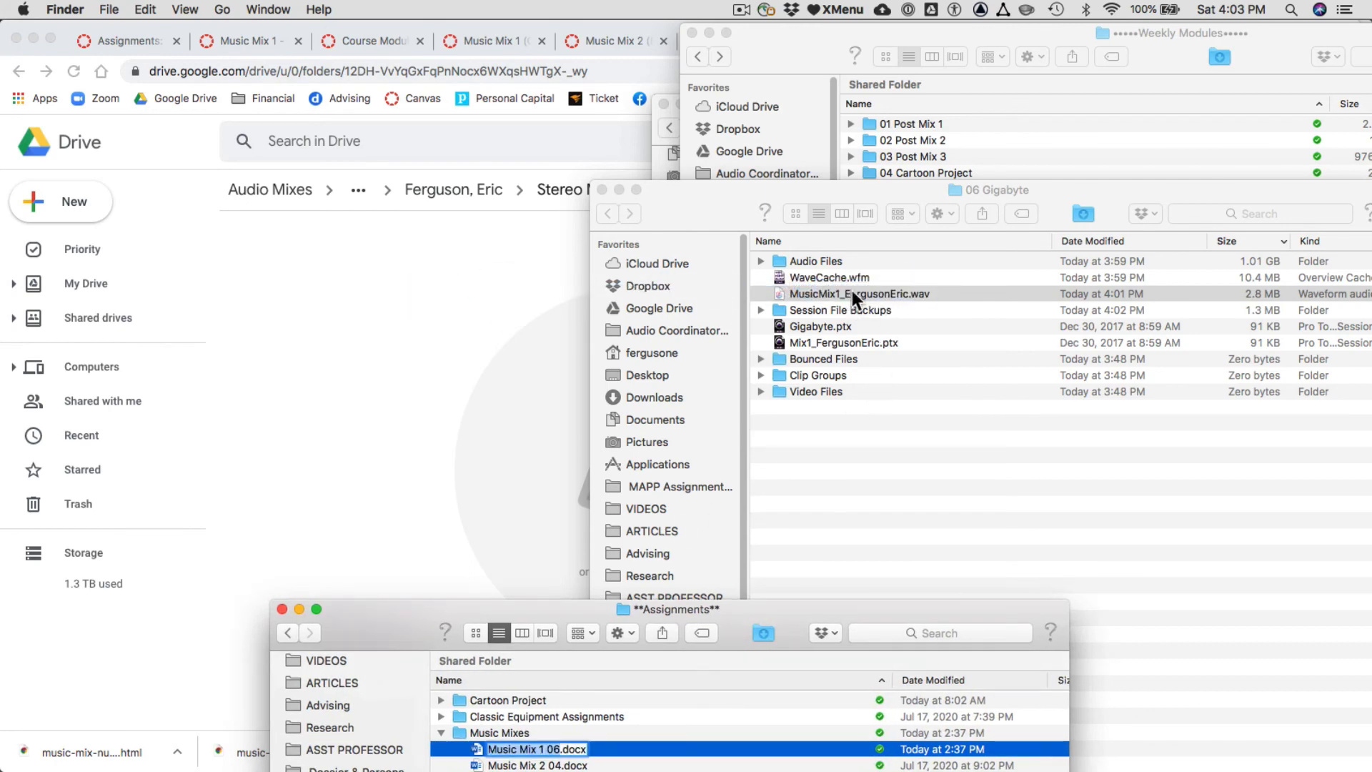
click(856, 299)
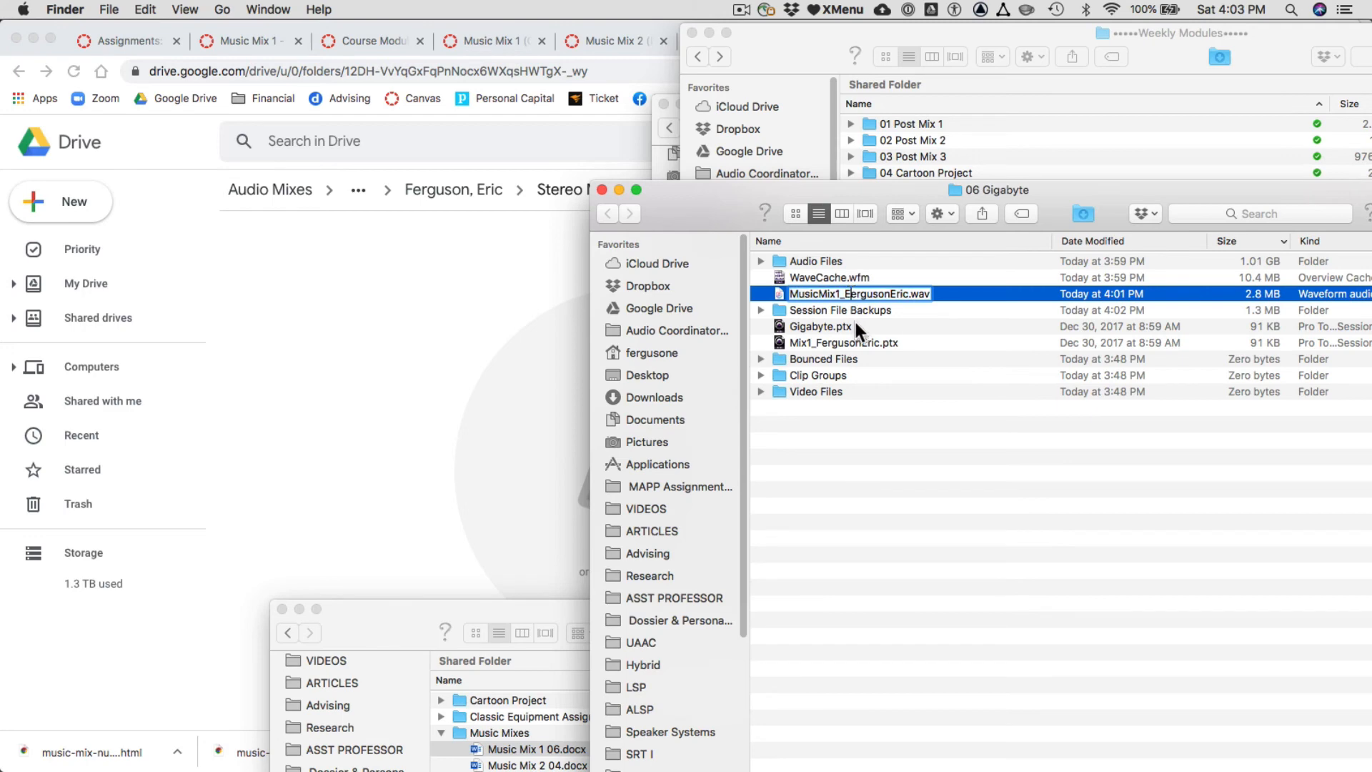
key(Return)
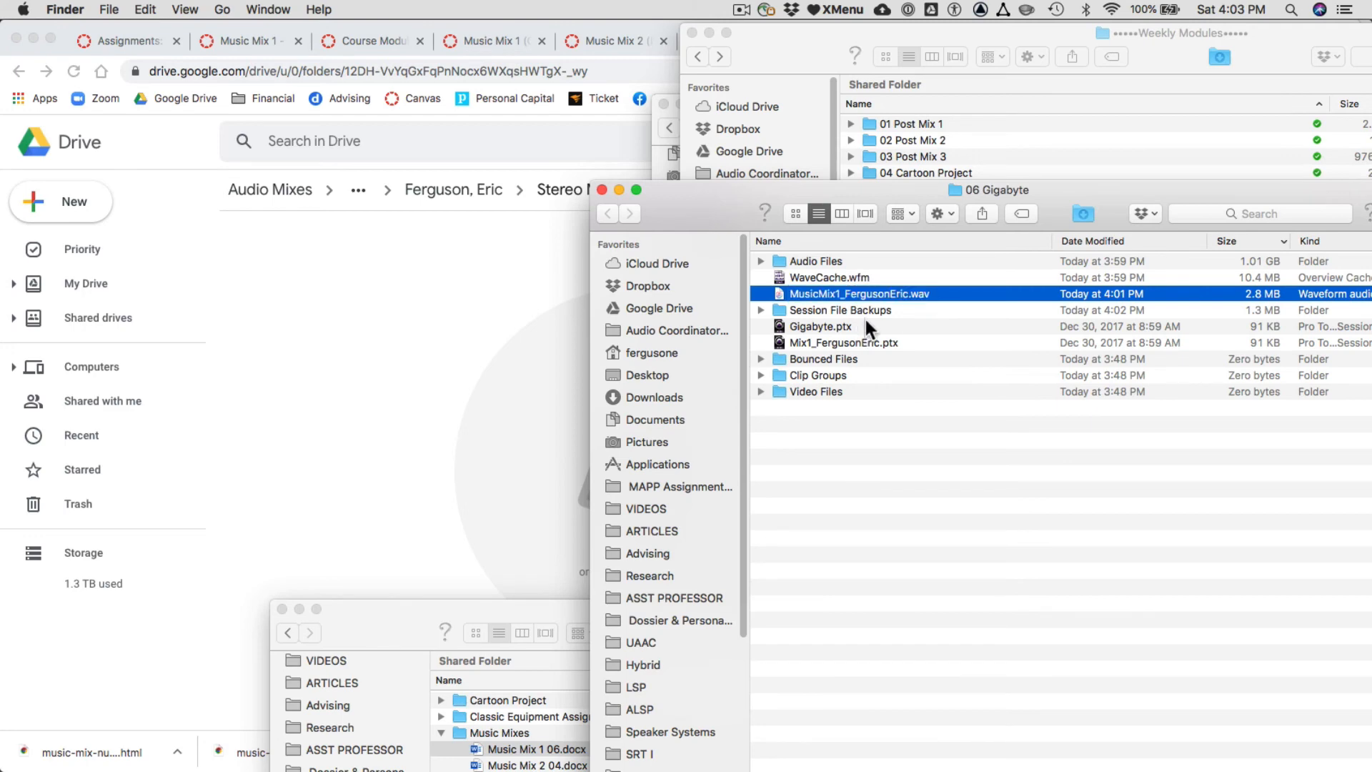
drag(849, 296, 414, 335)
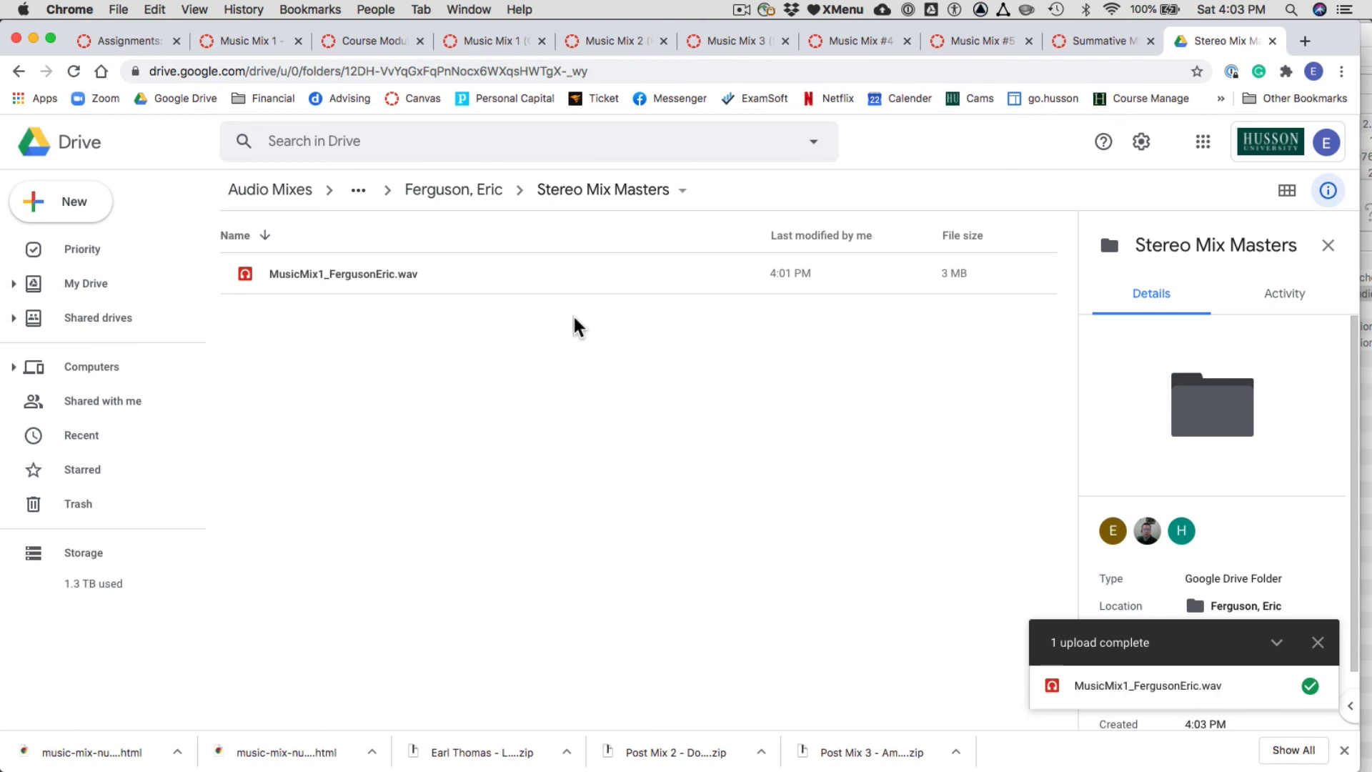
- Switch to Pro Tools and review the Export Clips as Files command for the Clips list
key(super+Tab)
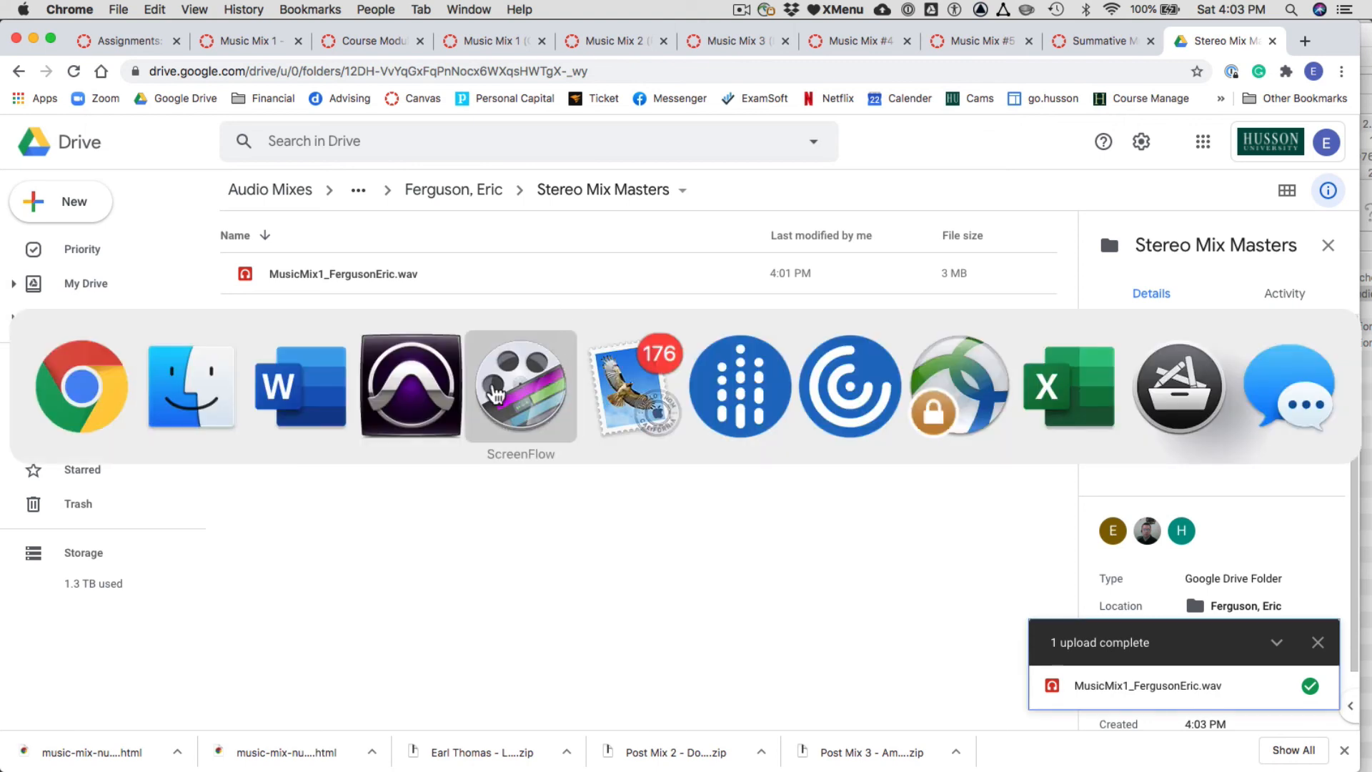
click(427, 407)
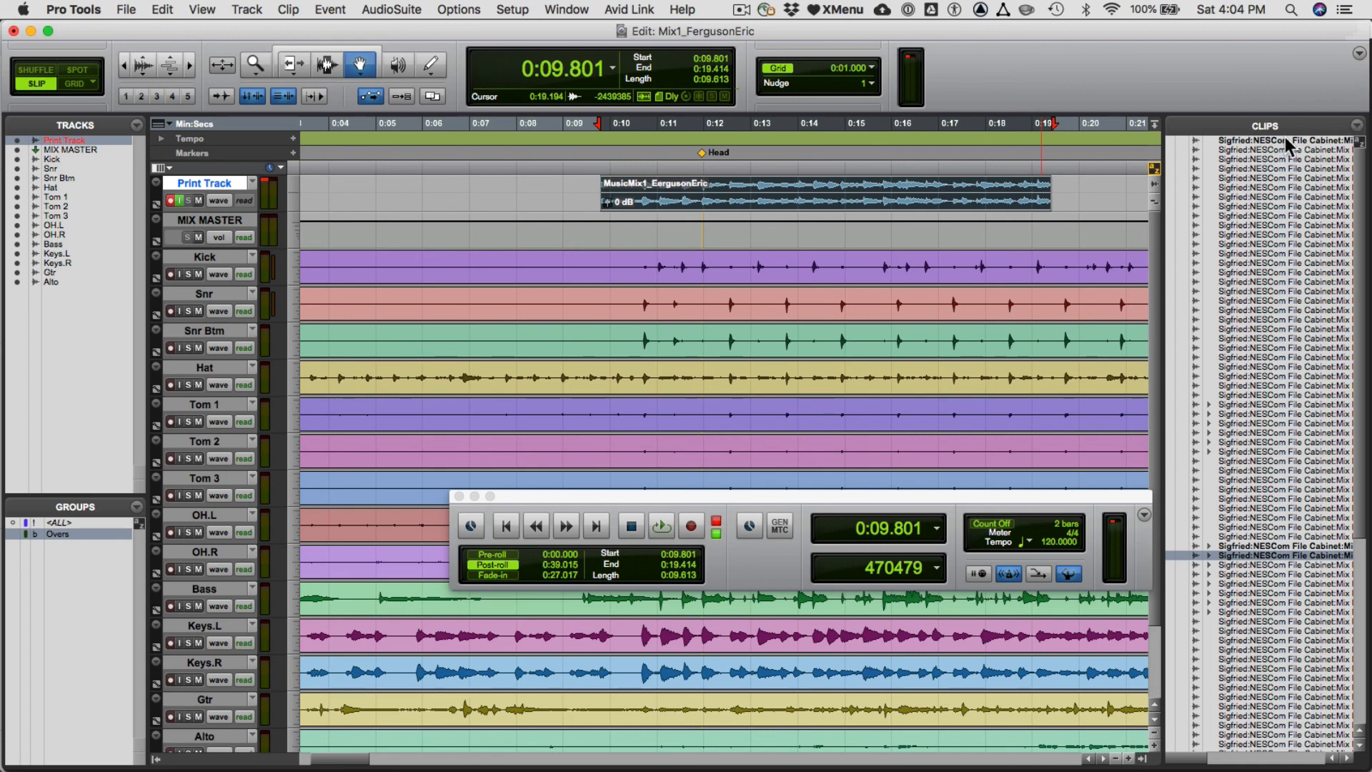
key(super+shift+k)
key(Return)
click(1355, 127)
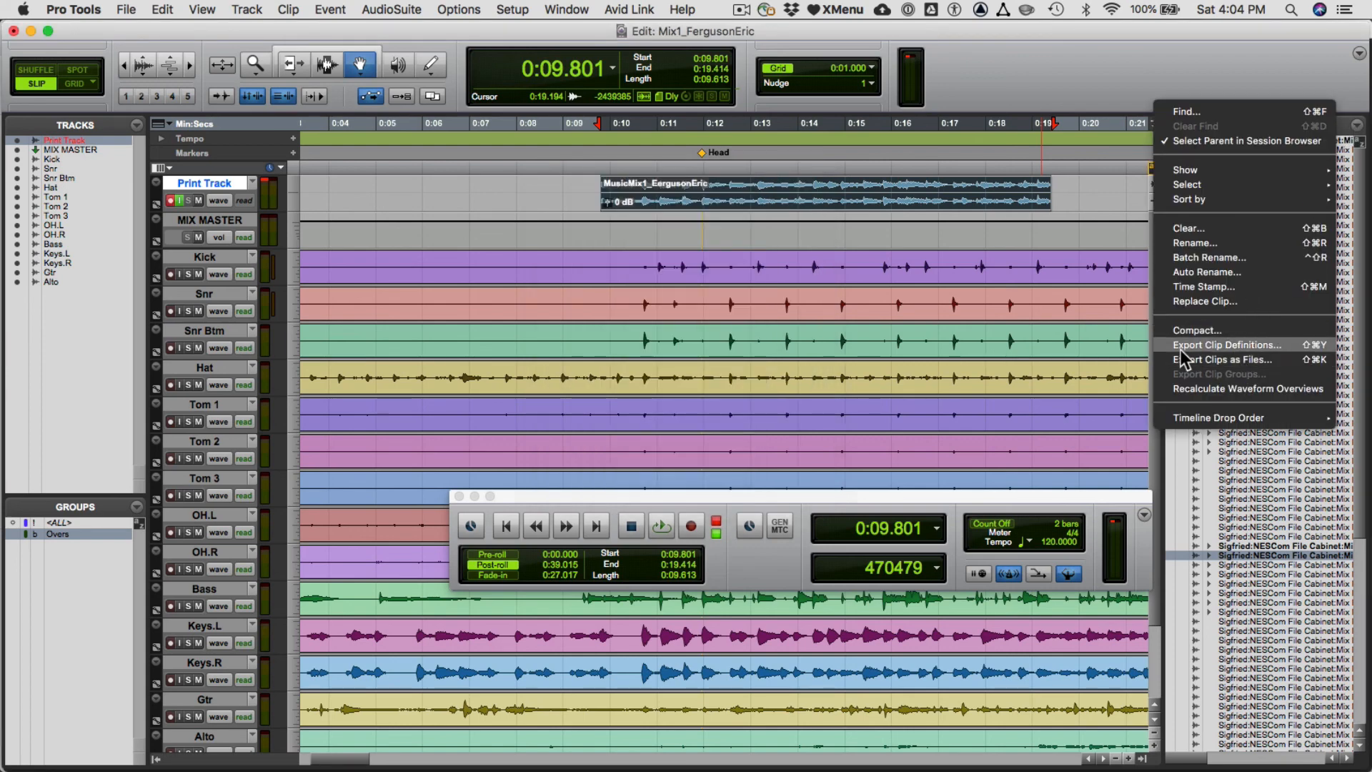
click(1093, 214)
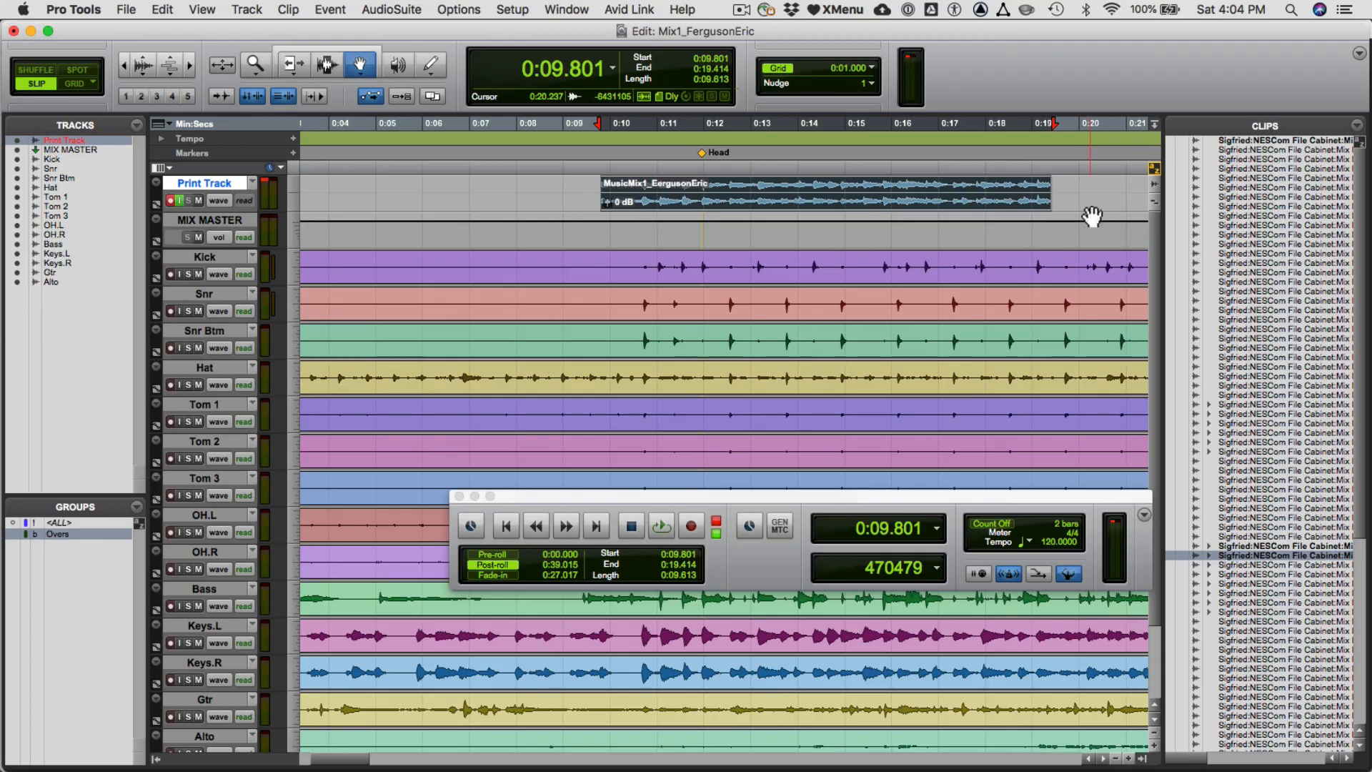
- Switch to Chrome to check the uploaded mix in Google Drive and return to Pro Tools
key(super+Tab)
key(super+Tab)
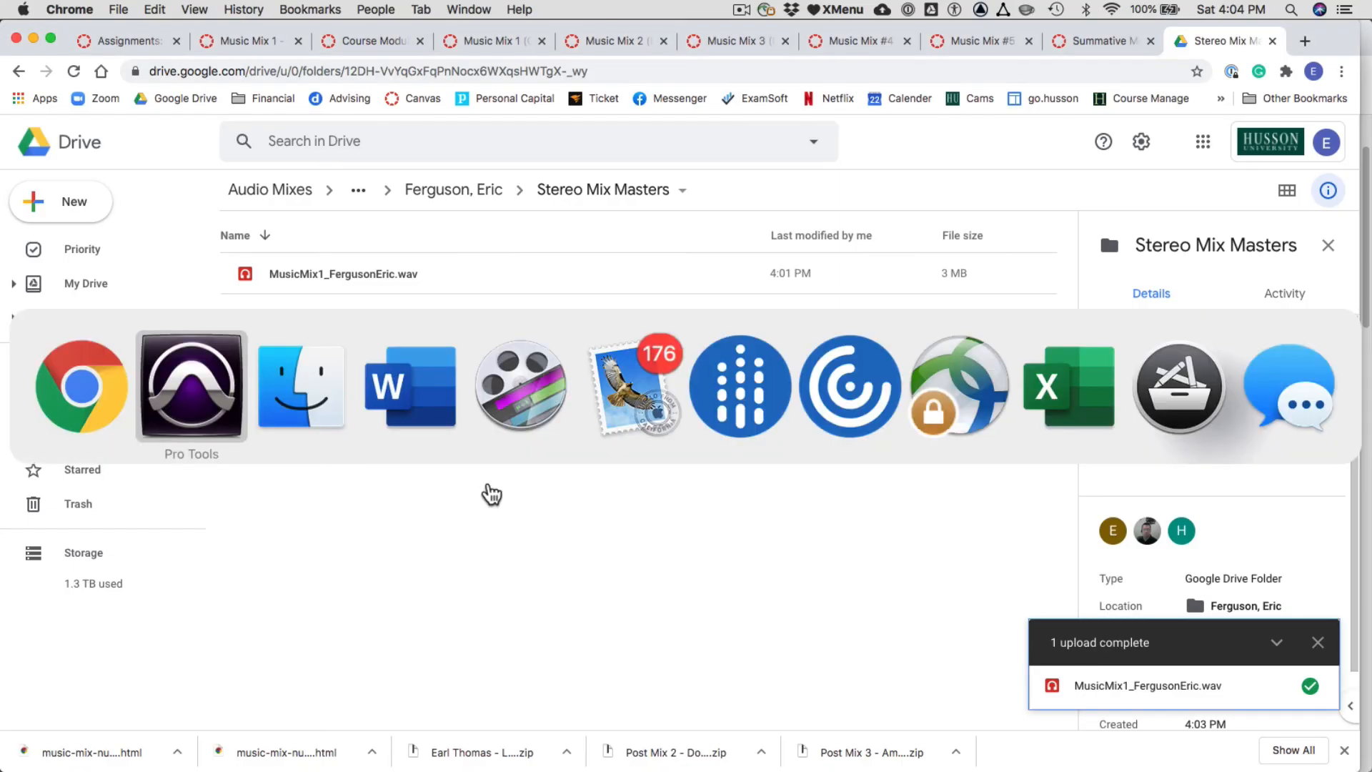
click(161, 442)
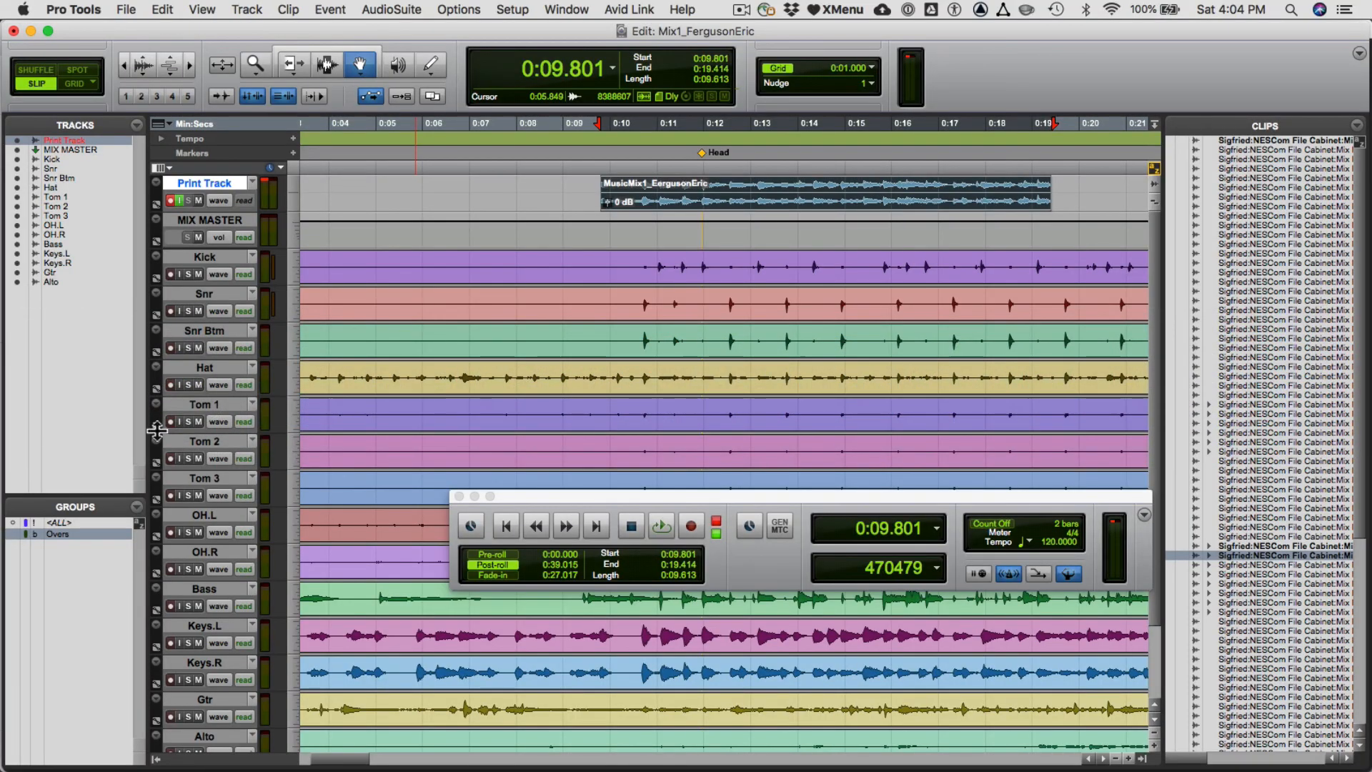